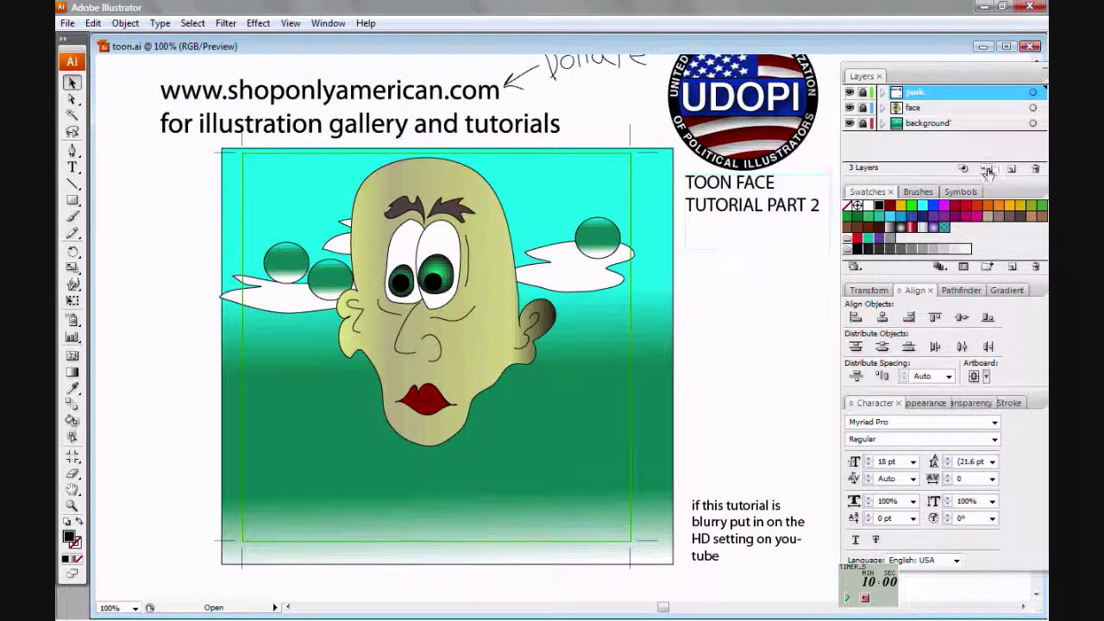
- Create a new layer above the junk layer and paint a freehand T-shirt outline below the face with the Paintbrush
{"action": "left_click", "coordinate": [1013, 170]}
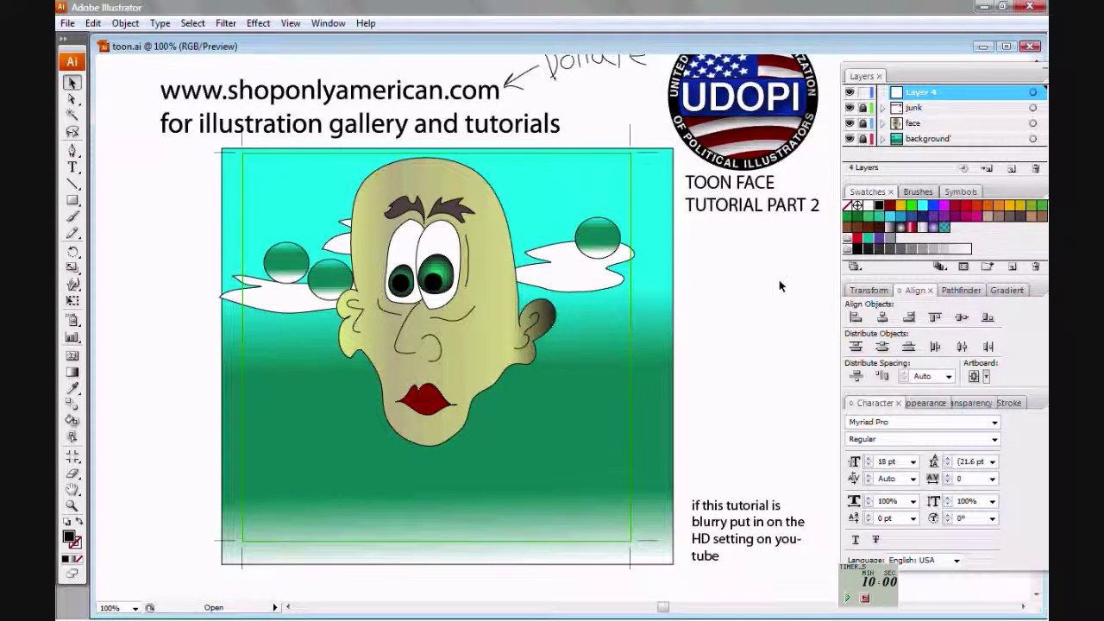
{"action": "left_click", "coordinate": [73, 218]}
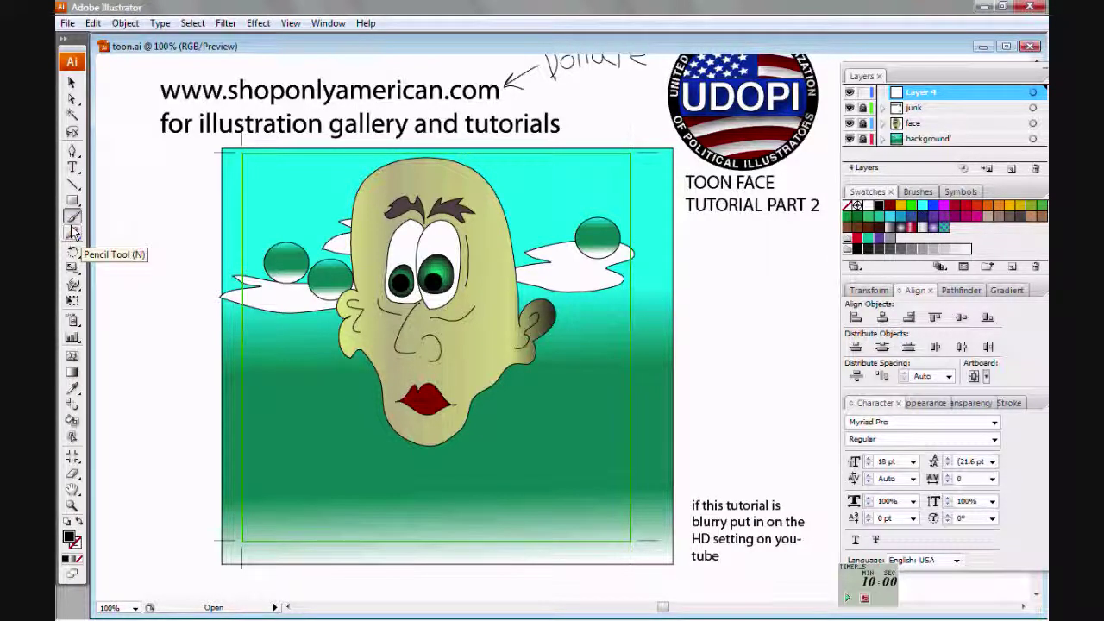
{"action": "left_click_drag", "start_coordinate": [350, 329], "coordinate": [269, 349]}
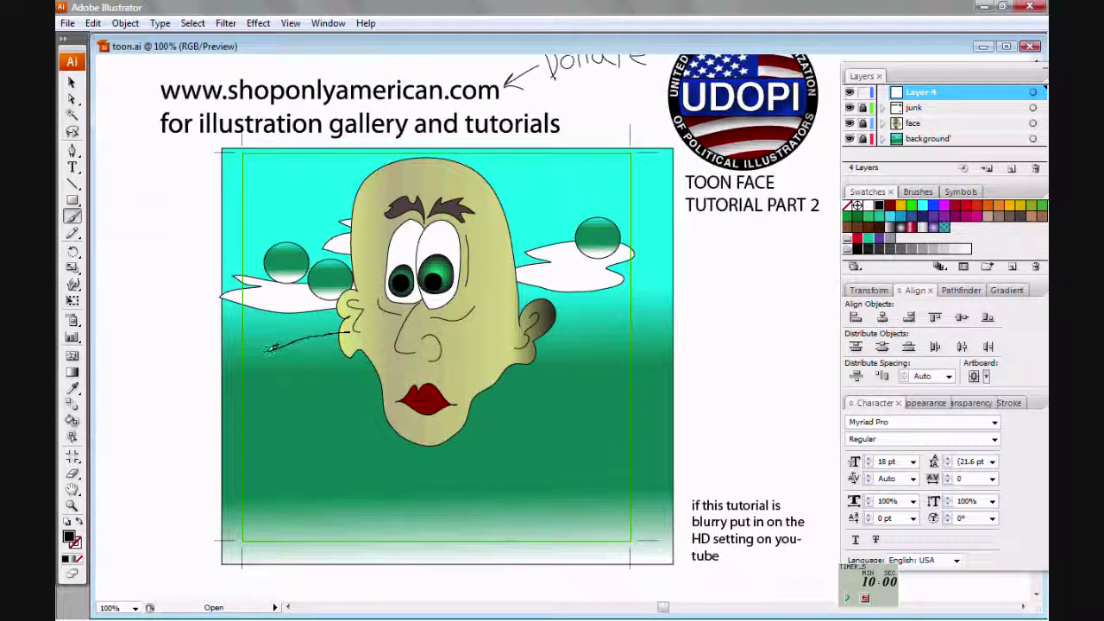
{"action": "mouse_move", "coordinate": [277, 393]}
{"action": "left_mouse_down"}
{"action": "mouse_move", "coordinate": [293, 434]}
{"action": "mouse_move", "coordinate": [346, 423]}
{"action": "mouse_move", "coordinate": [350, 495]}
{"action": "mouse_move", "coordinate": [334, 561]}
{"action": "mouse_move", "coordinate": [374, 569]}
{"action": "mouse_move", "coordinate": [523, 567]}
{"action": "mouse_move", "coordinate": [557, 516]}
{"action": "mouse_move", "coordinate": [532, 437]}
{"action": "left_mouse_up"}
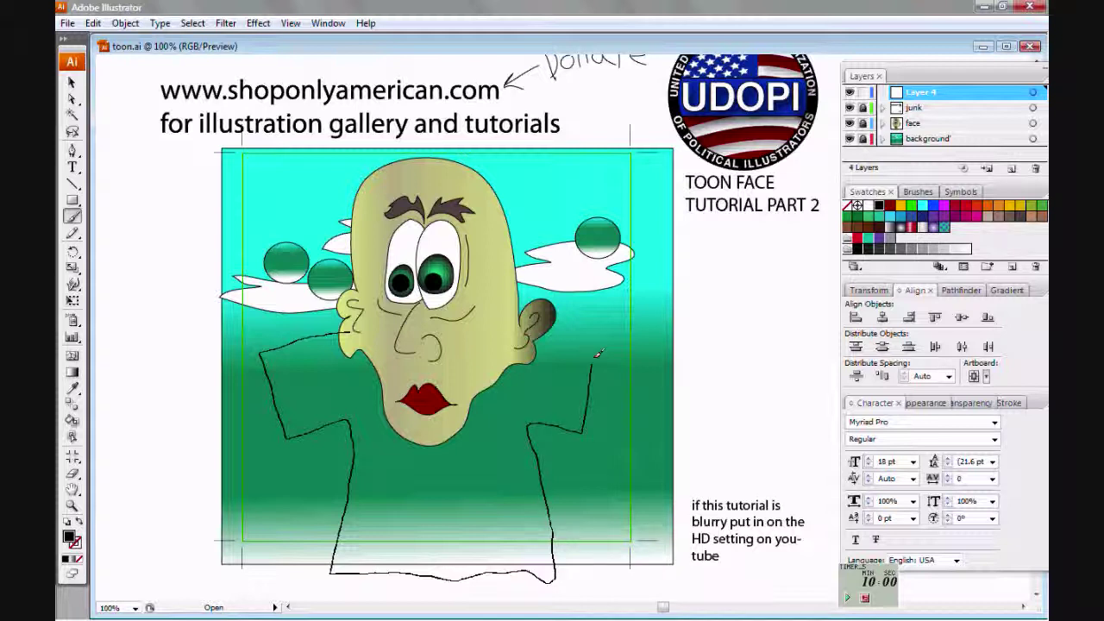
{"action": "mouse_move", "coordinate": [591, 334]}
{"action": "left_mouse_down"}
{"action": "mouse_move", "coordinate": [495, 311]}
{"action": "mouse_move", "coordinate": [457, 315]}
{"action": "mouse_move", "coordinate": [418, 349]}
{"action": "mouse_move", "coordinate": [352, 326]}
{"action": "left_mouse_up"}
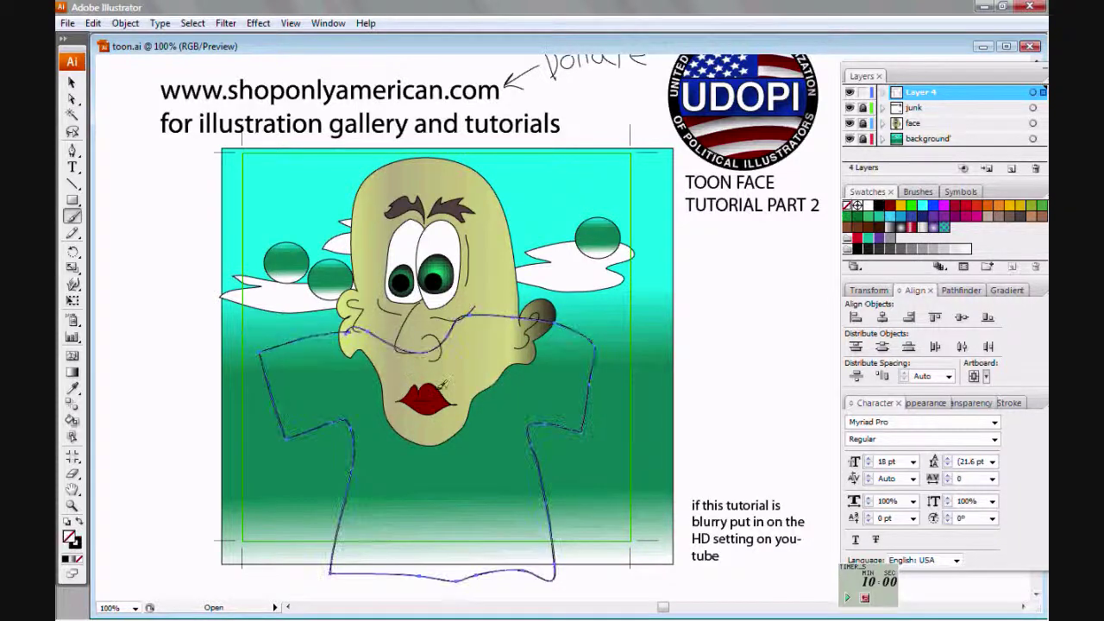
- Join the open ends of the T-shirt outline into a closed path and deselect it
{"action": "right_click", "coordinate": [497, 363]}
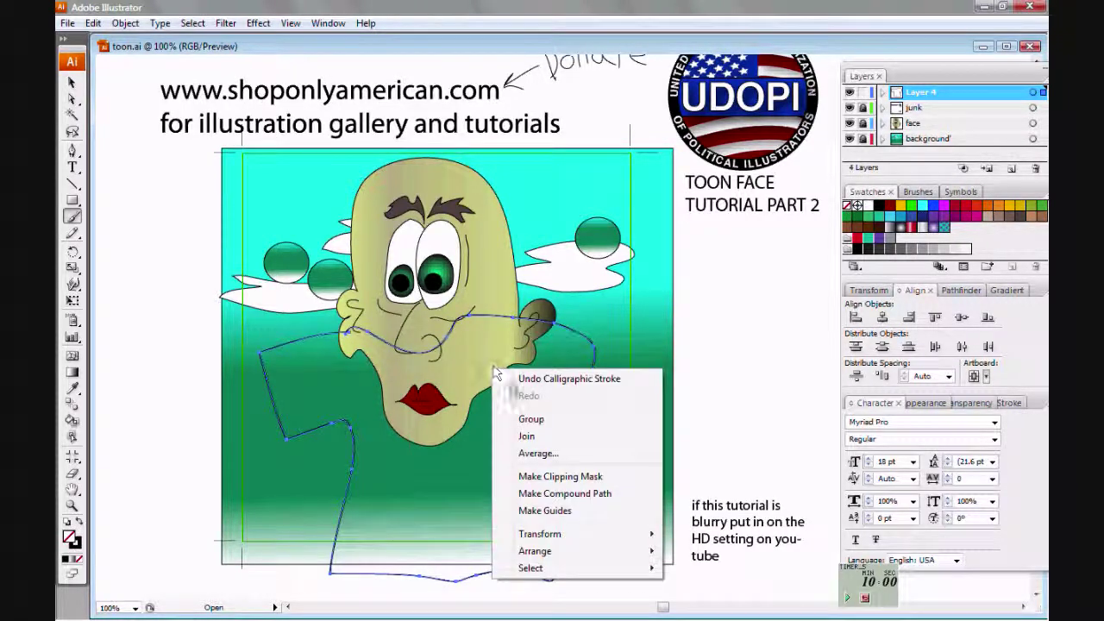
{"action": "left_click", "coordinate": [537, 435]}
{"action": "left_click", "coordinate": [70, 83]}
{"action": "left_click", "coordinate": [192, 256]}
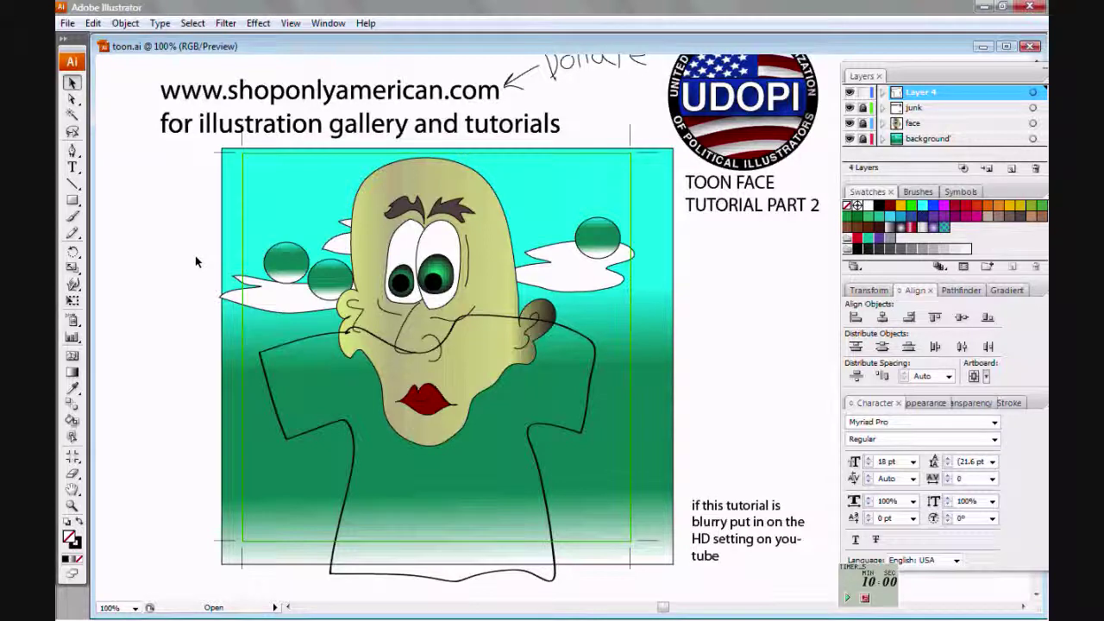
- Draw a shark outline with the Pencil tool on the empty area beside the artwork and deselect it
{"action": "left_click_drag", "start_coordinate": [195, 255], "coordinate": [551, 184]}
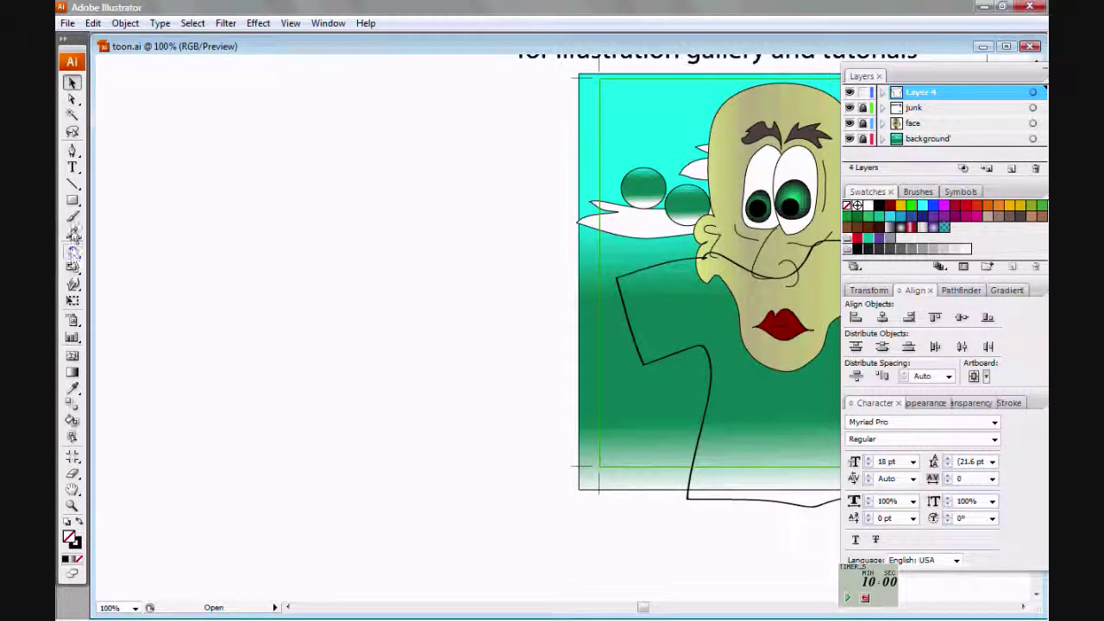
{"action": "left_click", "coordinate": [73, 233]}
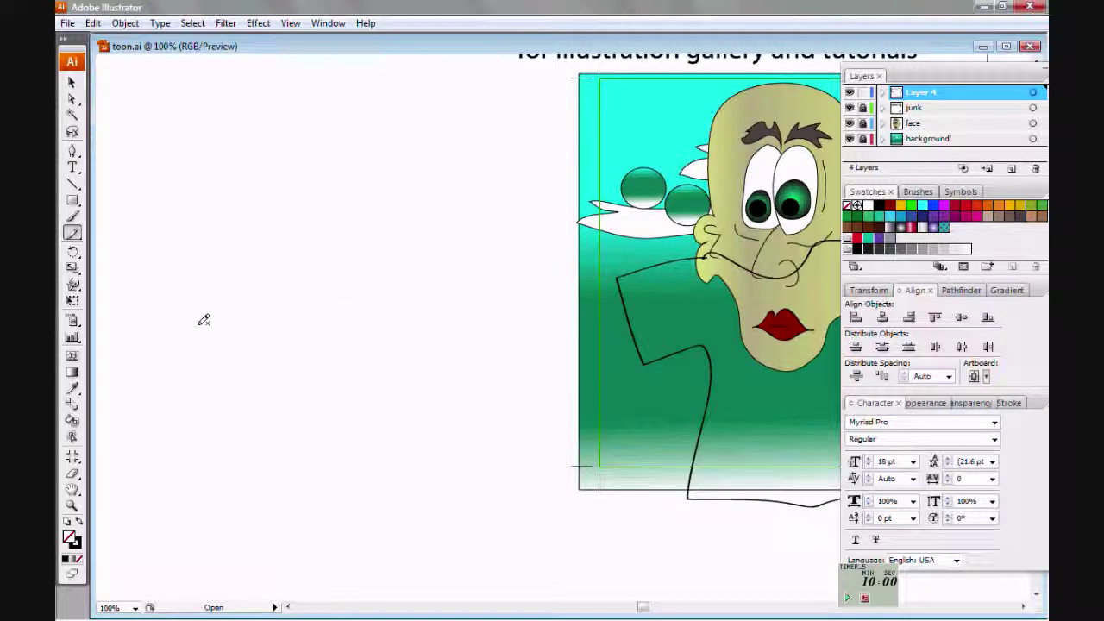
{"action": "mouse_move", "coordinate": [198, 322]}
{"action": "left_mouse_down"}
{"action": "mouse_move", "coordinate": [269, 217]}
{"action": "mouse_move", "coordinate": [276, 242]}
{"action": "mouse_move", "coordinate": [319, 231]}
{"action": "left_mouse_up"}
{"action": "mouse_move", "coordinate": [357, 183]}
{"action": "left_mouse_down"}
{"action": "mouse_move", "coordinate": [361, 226]}
{"action": "mouse_move", "coordinate": [385, 233]}
{"action": "mouse_move", "coordinate": [336, 249]}
{"action": "left_mouse_up"}
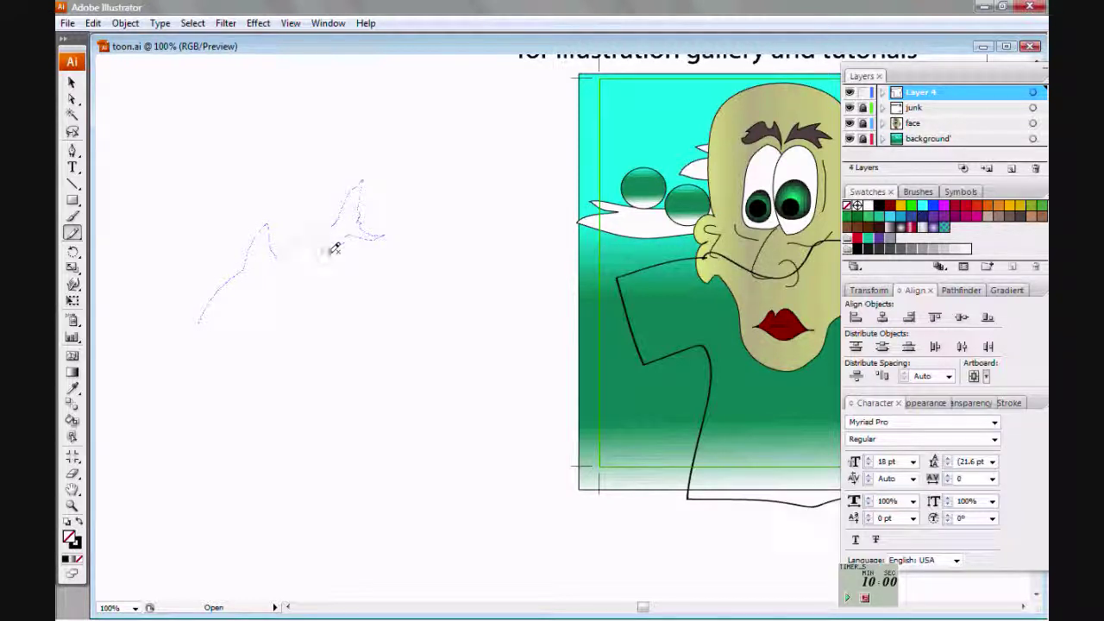
{"action": "mouse_move", "coordinate": [286, 277]}
{"action": "left_mouse_down"}
{"action": "mouse_move", "coordinate": [287, 287]}
{"action": "mouse_move", "coordinate": [202, 324]}
{"action": "left_mouse_up"}
{"action": "key", "text": "ctrl+shift+a"}
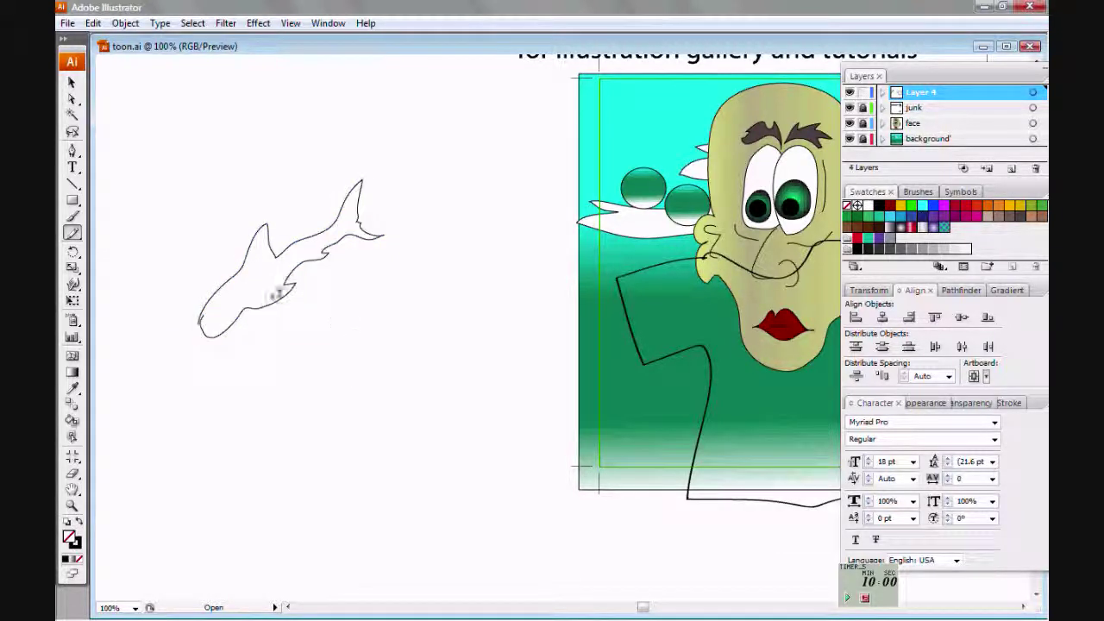
- Join the open ends of the shark outline and fill the shark with light blue
{"action": "right_click", "coordinate": [262, 286]}
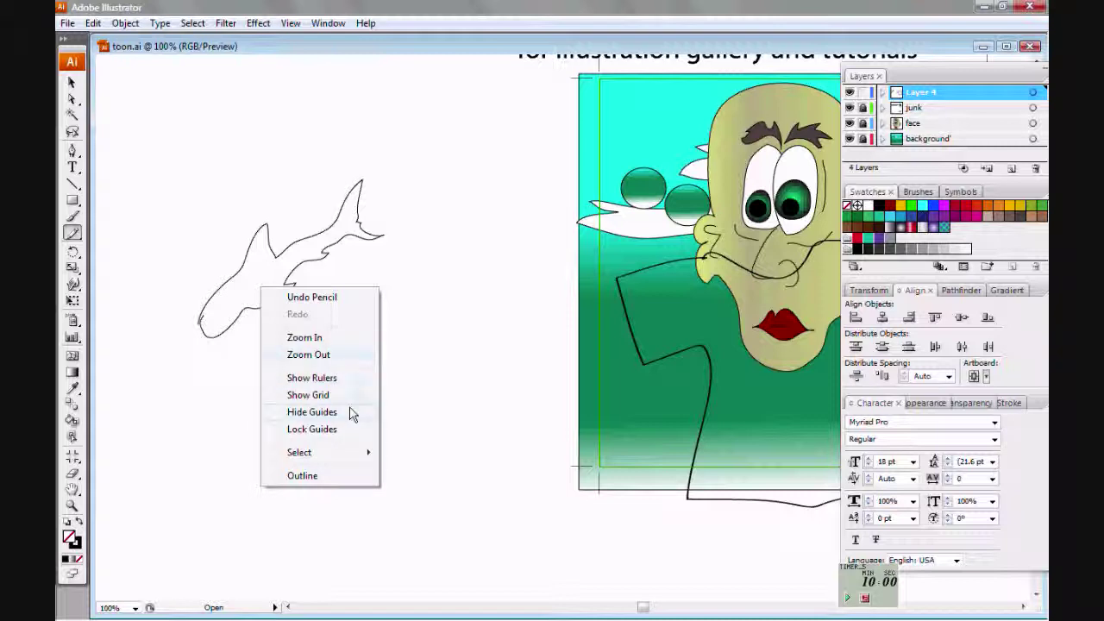
{"action": "left_click", "coordinate": [256, 305]}
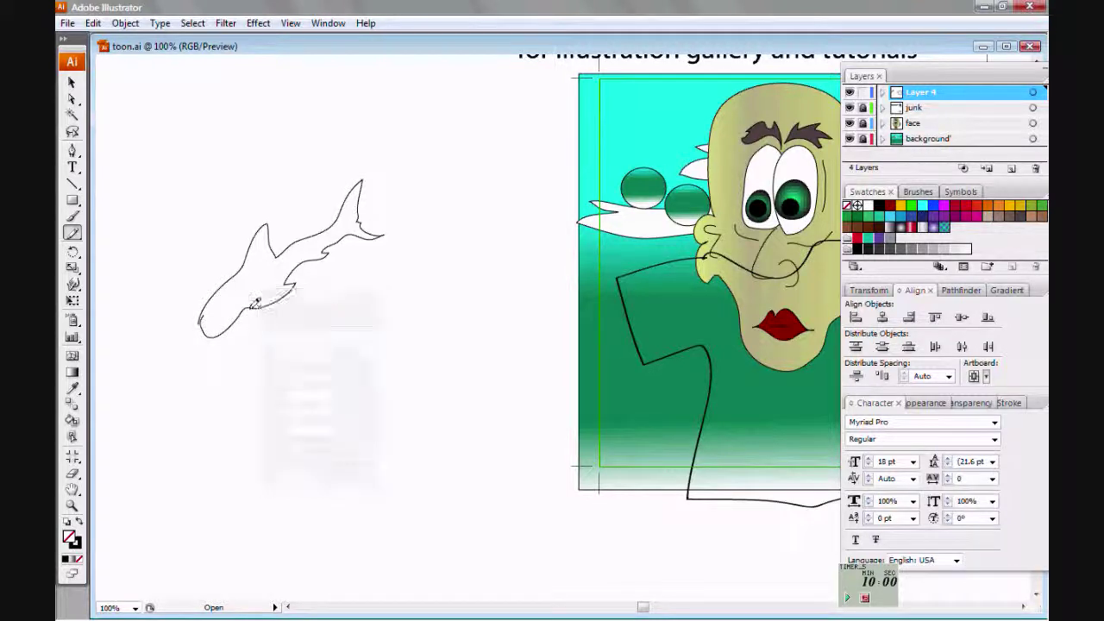
{"action": "right_click", "coordinate": [265, 295]}
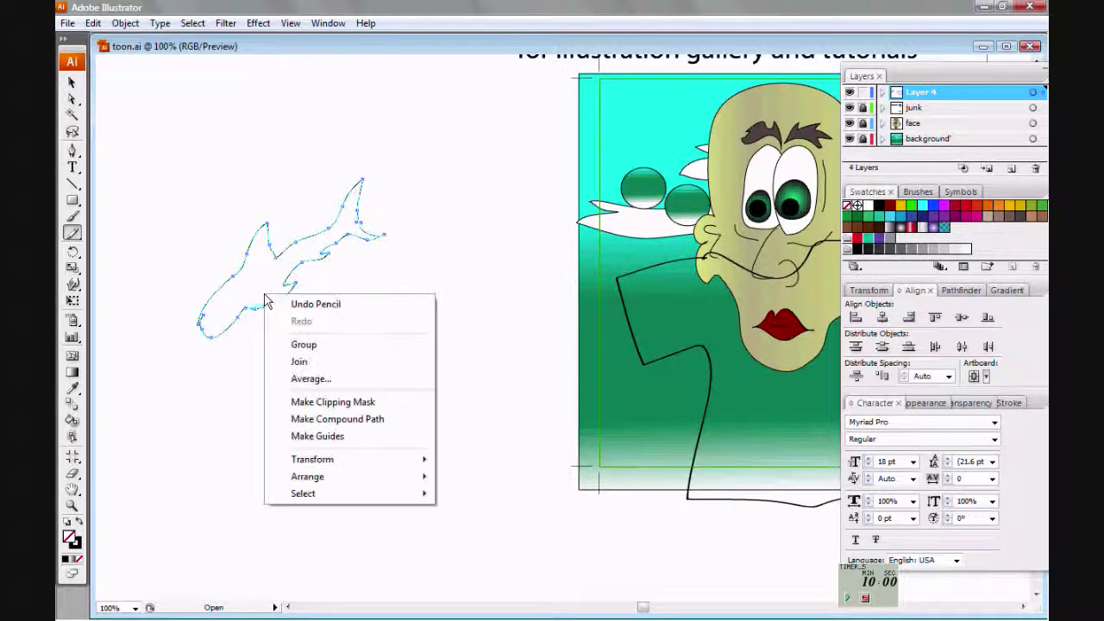
{"action": "left_click", "coordinate": [318, 362]}
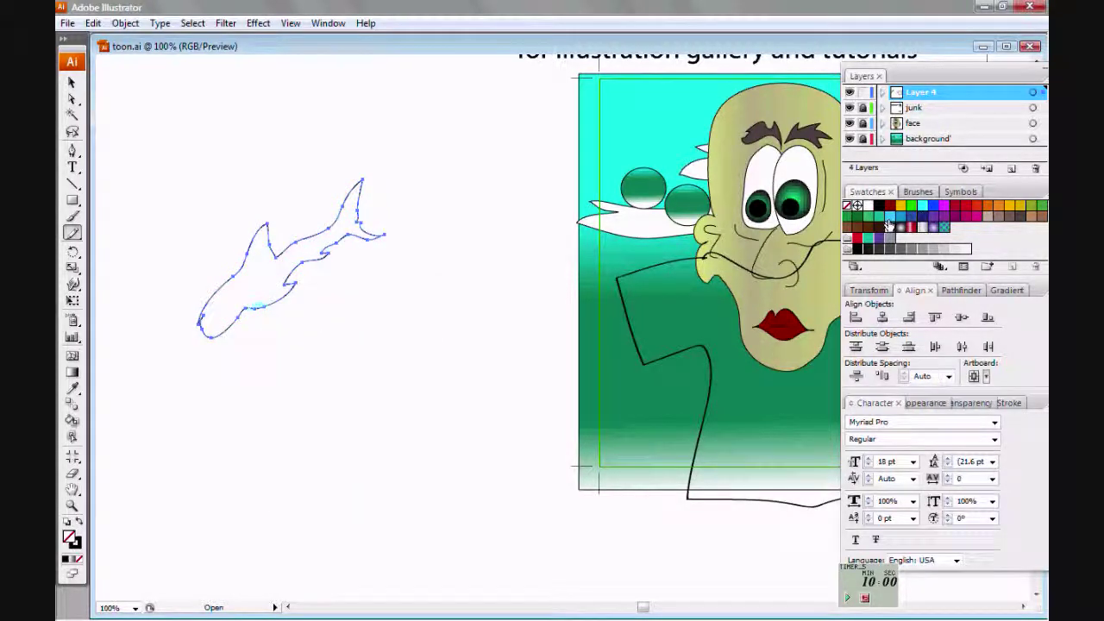
{"action": "left_click", "coordinate": [887, 226]}
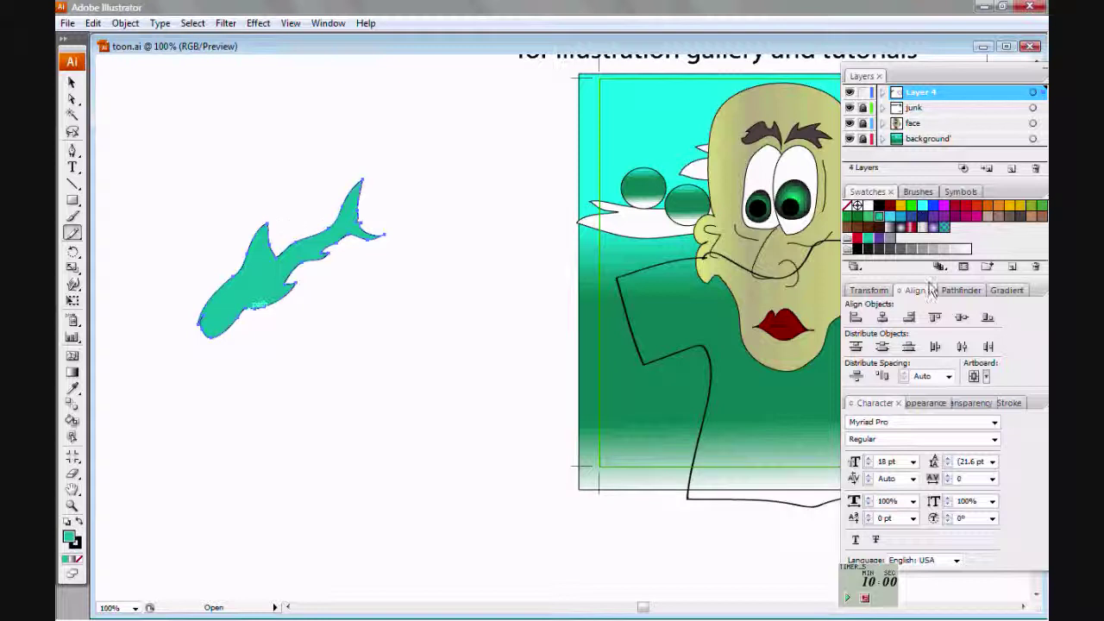
{"action": "left_click", "coordinate": [889, 217]}
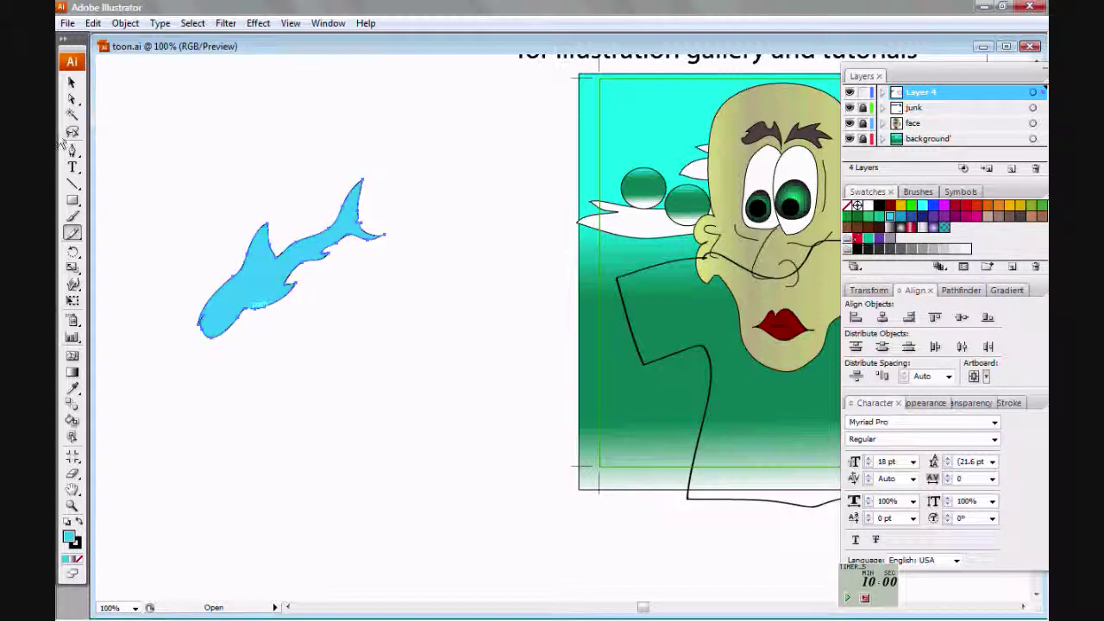
- Duplicate the blue shark and place the copy just below and to the right of the original
{"action": "left_click", "coordinate": [71, 82]}
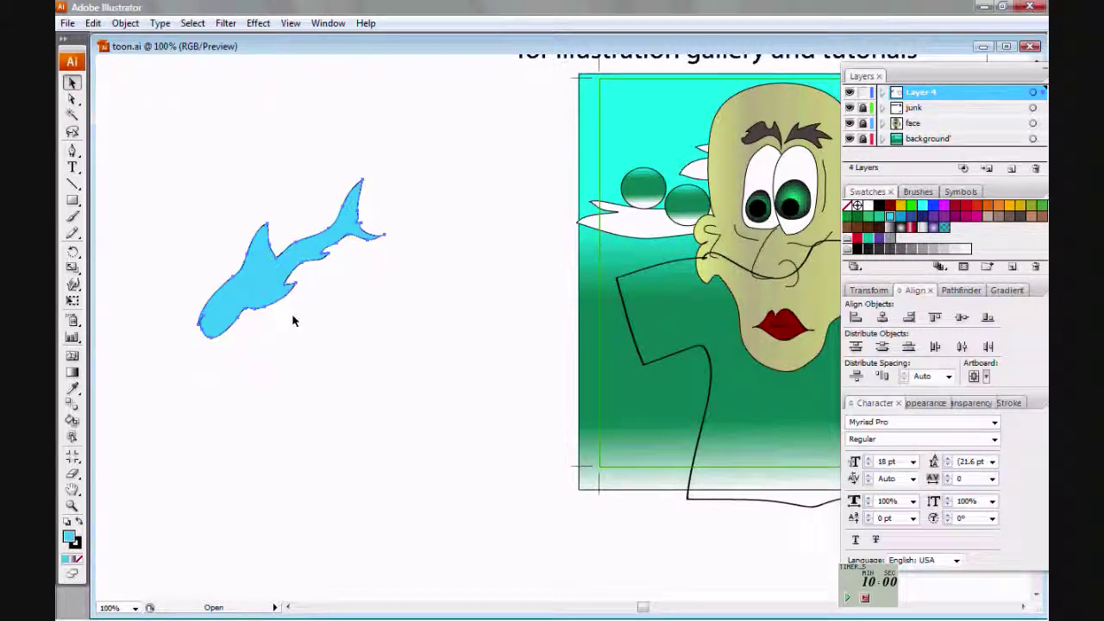
{"action": "key", "text": "ctrl+c"}
{"action": "key", "text": "ctrl+v"}
{"action": "left_click_drag", "start_coordinate": [505, 371], "coordinate": [274, 347]}
{"action": "left_click_drag", "start_coordinate": [347, 382], "coordinate": [263, 258]}
{"action": "right_click", "coordinate": [310, 334]}
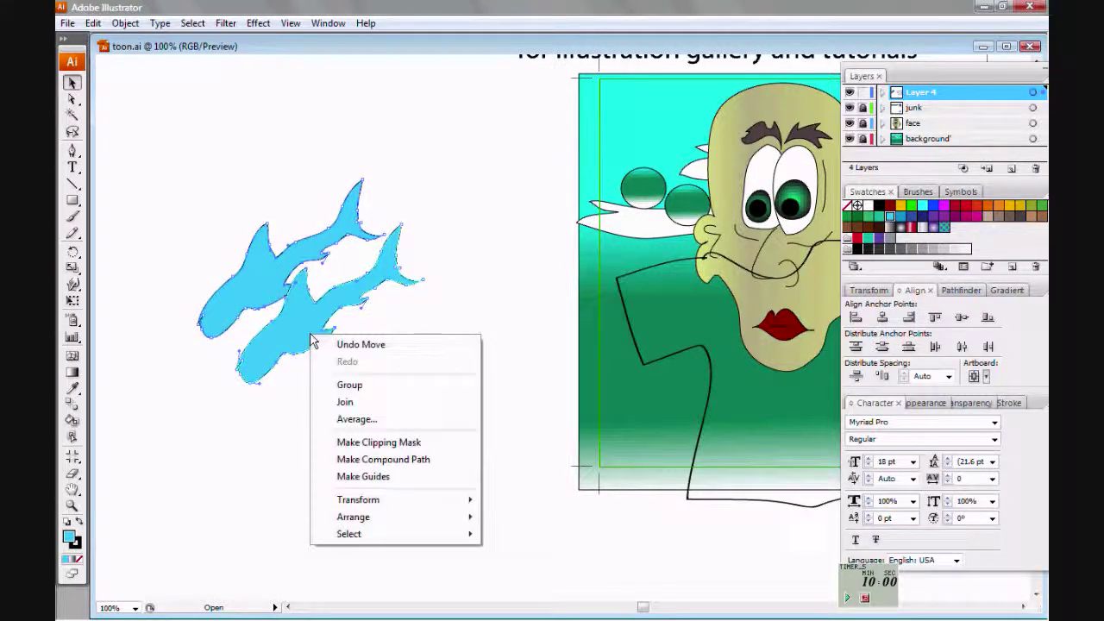
{"action": "left_click", "coordinate": [74, 302]}
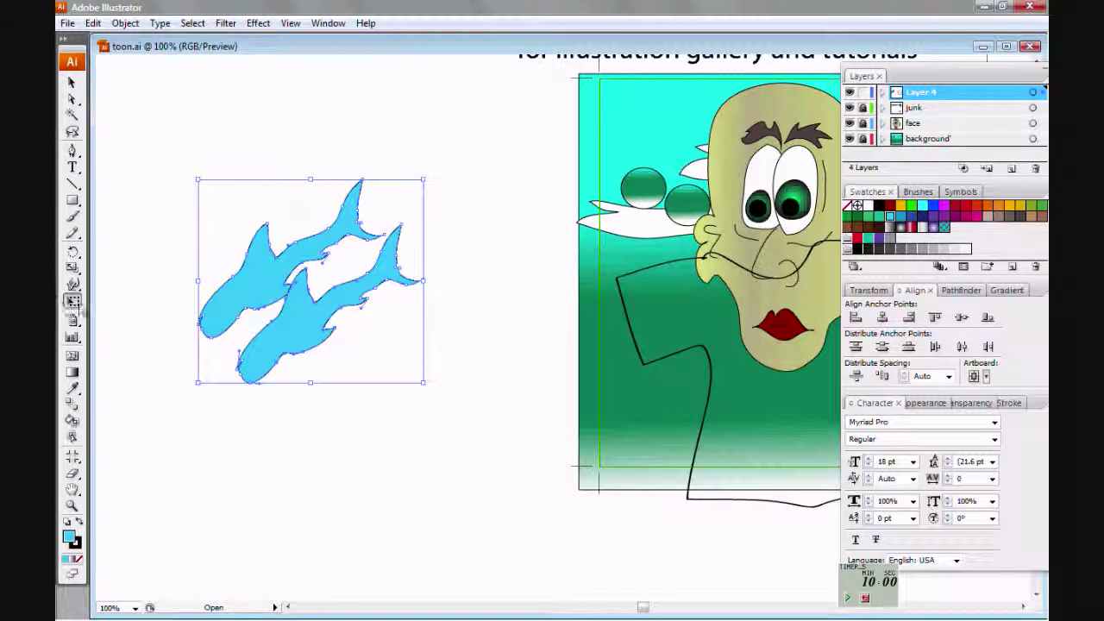
{"action": "left_click", "coordinate": [207, 381]}
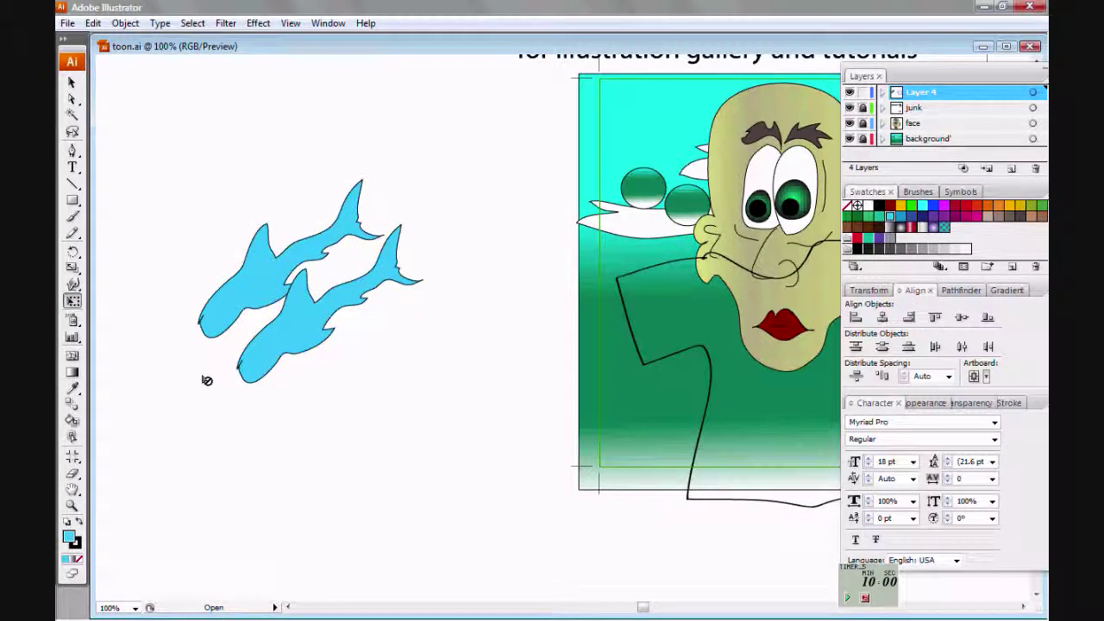
{"action": "left_click", "coordinate": [283, 345]}
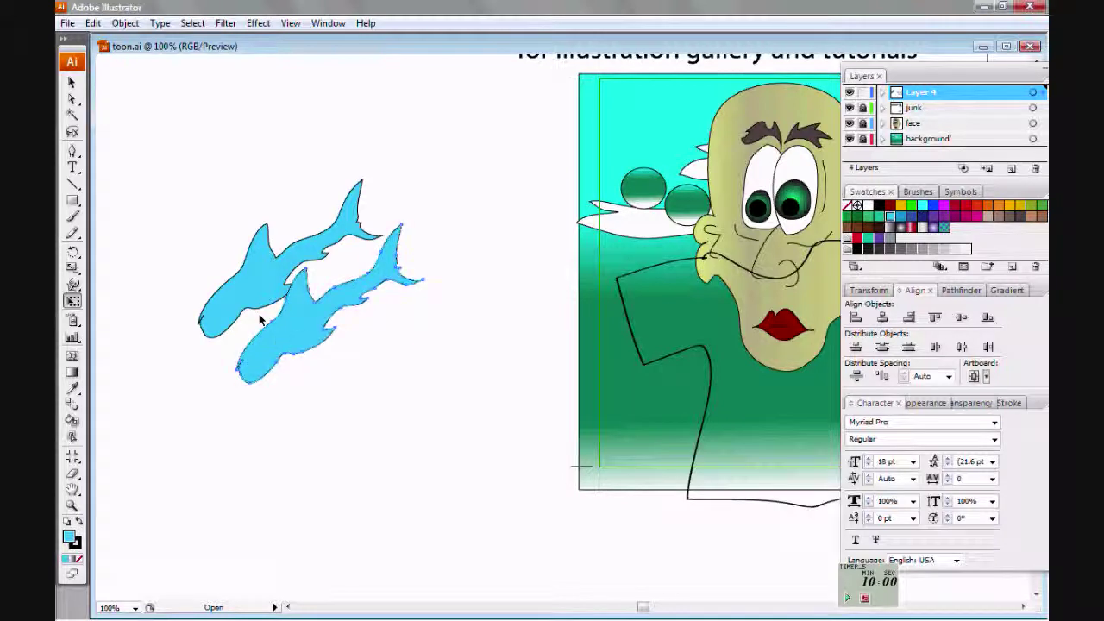
{"action": "left_click", "coordinate": [254, 312]}
{"action": "left_click", "coordinate": [277, 339]}
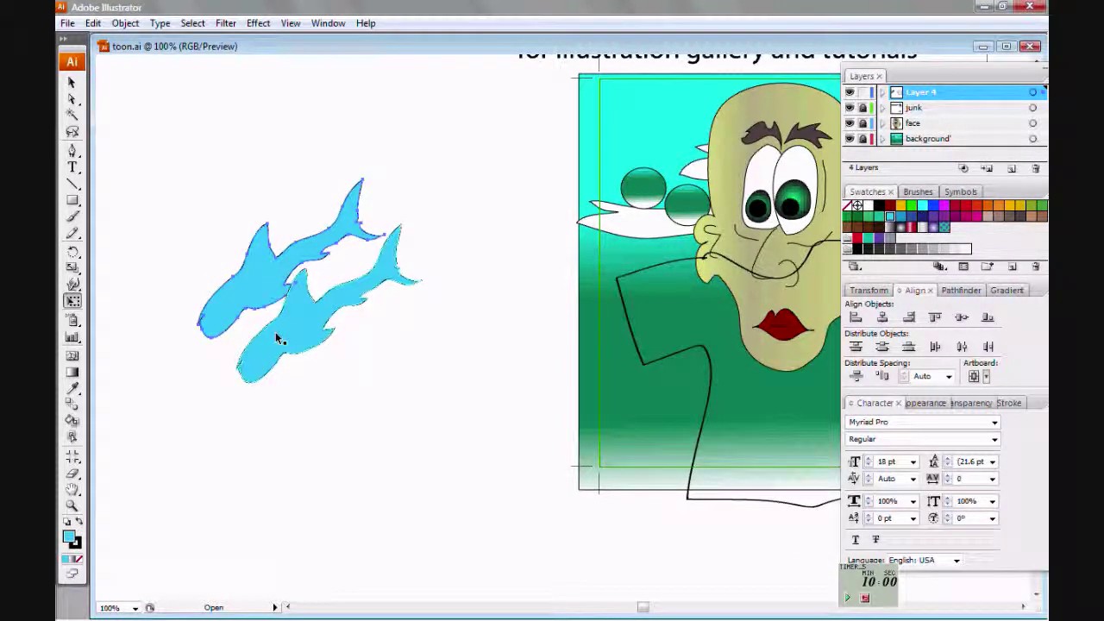
{"action": "key", "text": "ctrl+a"}
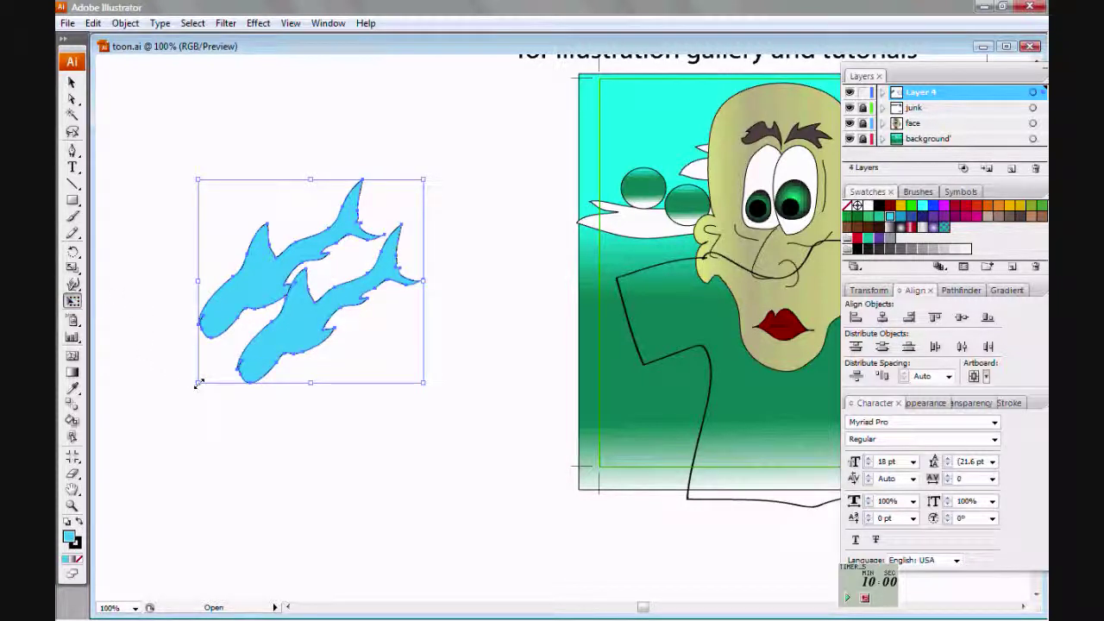
{"action": "key", "text": "ctrl+shift+a"}
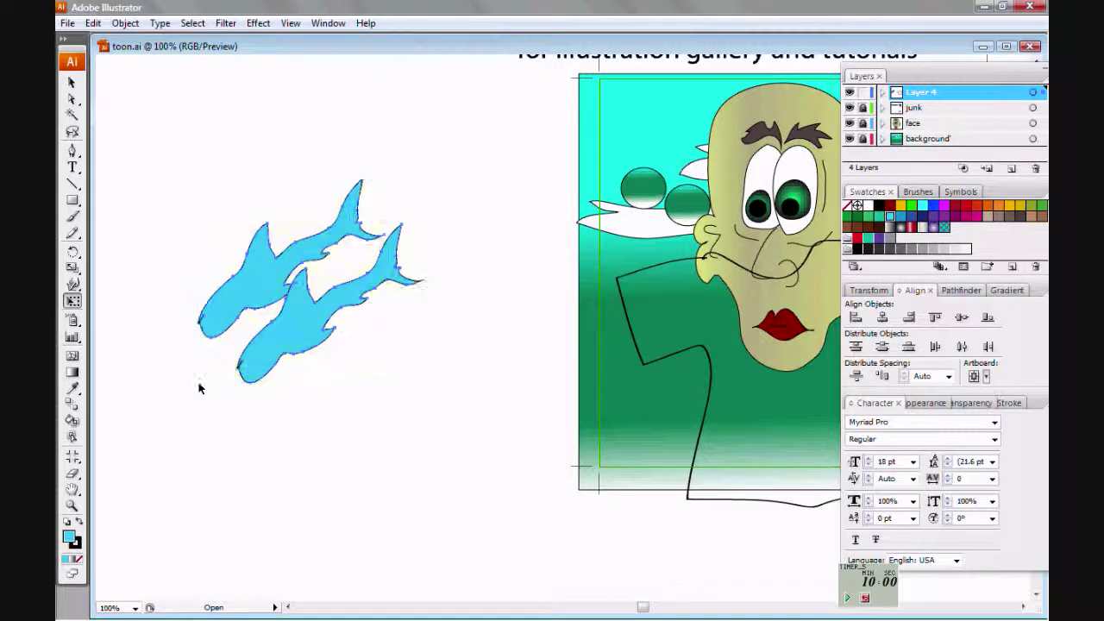
- Select both sharks, scale them down together to a little over half size with Free Transform, and deselect them
{"action": "left_click", "coordinate": [291, 355]}
{"action": "left_click", "coordinate": [224, 308], "text": "ctrl"}
{"action": "left_click", "coordinate": [72, 301]}
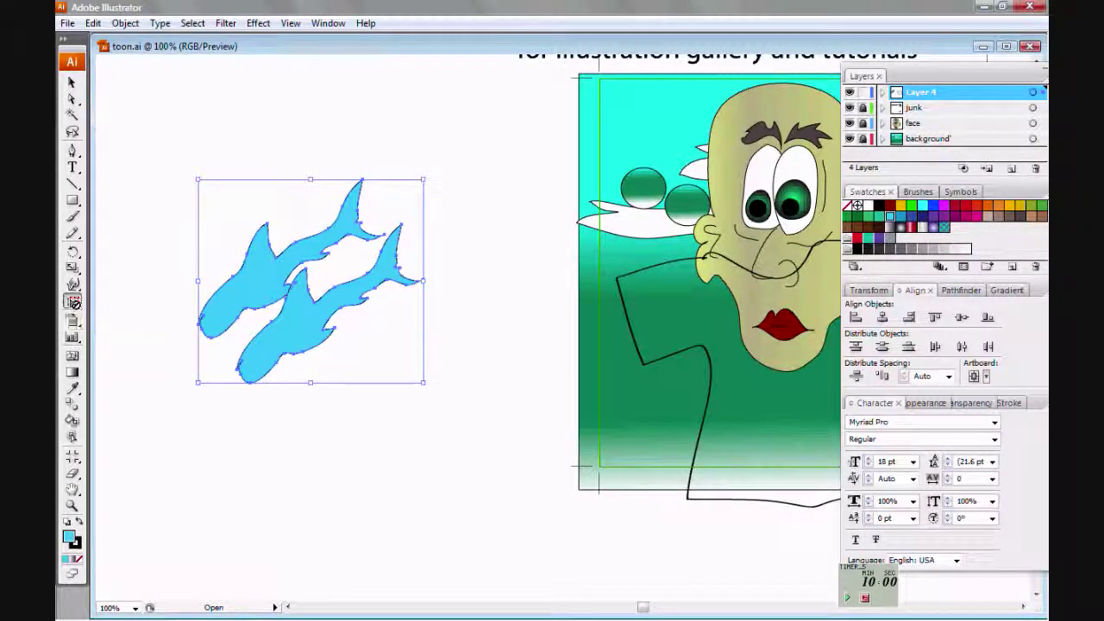
{"action": "left_click_drag", "start_coordinate": [422, 181], "coordinate": [294, 294]}
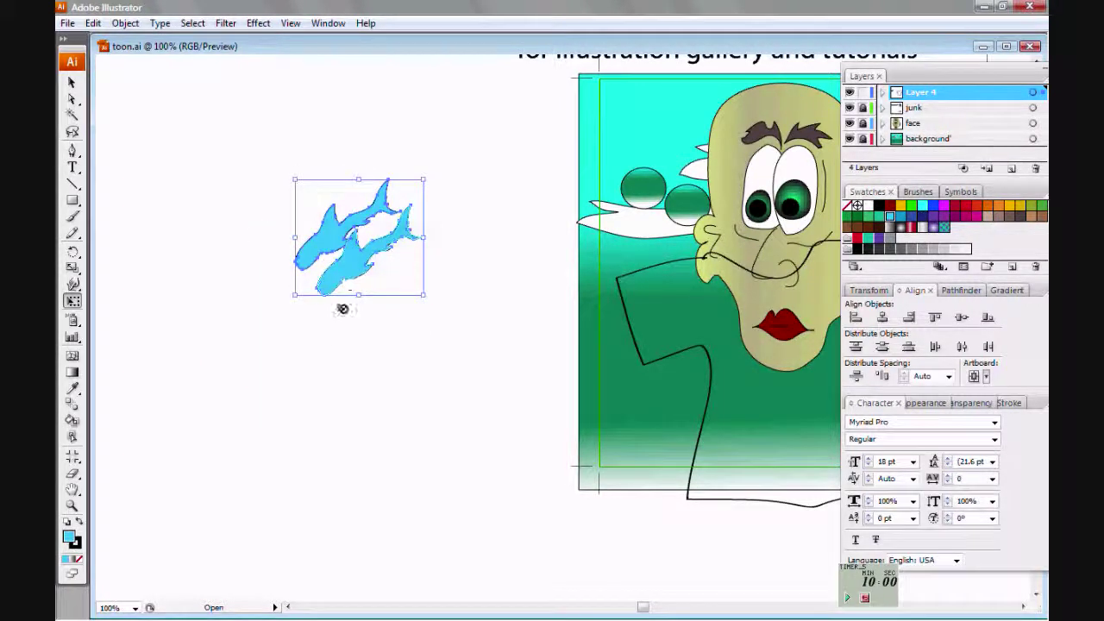
{"action": "key", "text": "ctrl+shift+a"}
- Move the lower shark away from the other, rotate it so its head points down to the right, and place it beside the first
{"action": "left_click_drag", "start_coordinate": [357, 265], "coordinate": [282, 304]}
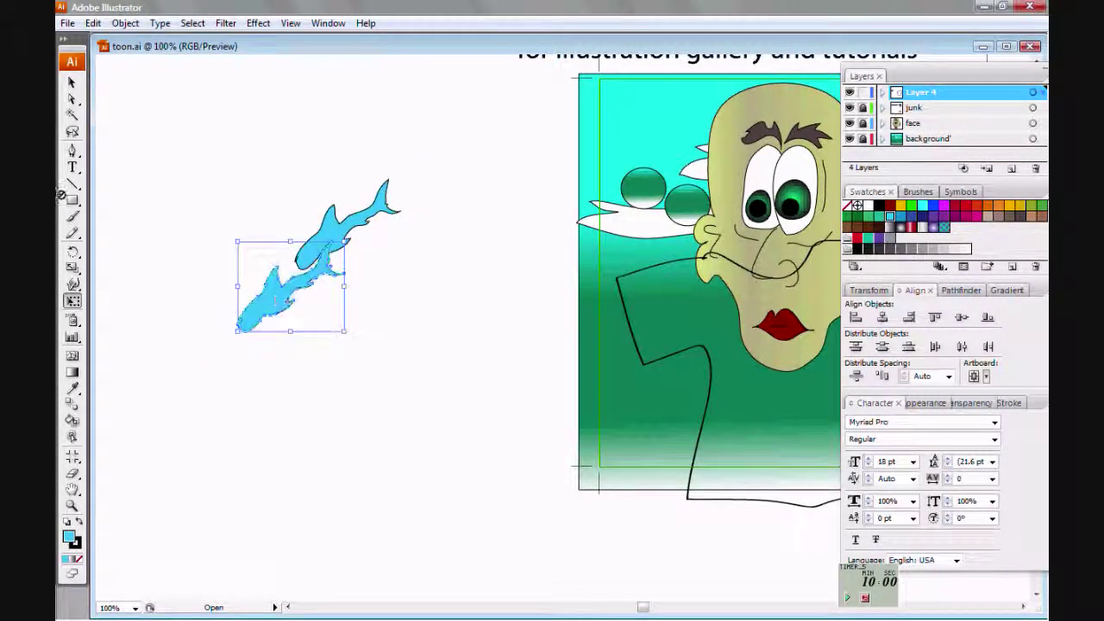
{"action": "left_click", "coordinate": [74, 252]}
{"action": "left_click_drag", "start_coordinate": [342, 201], "coordinate": [241, 295]}
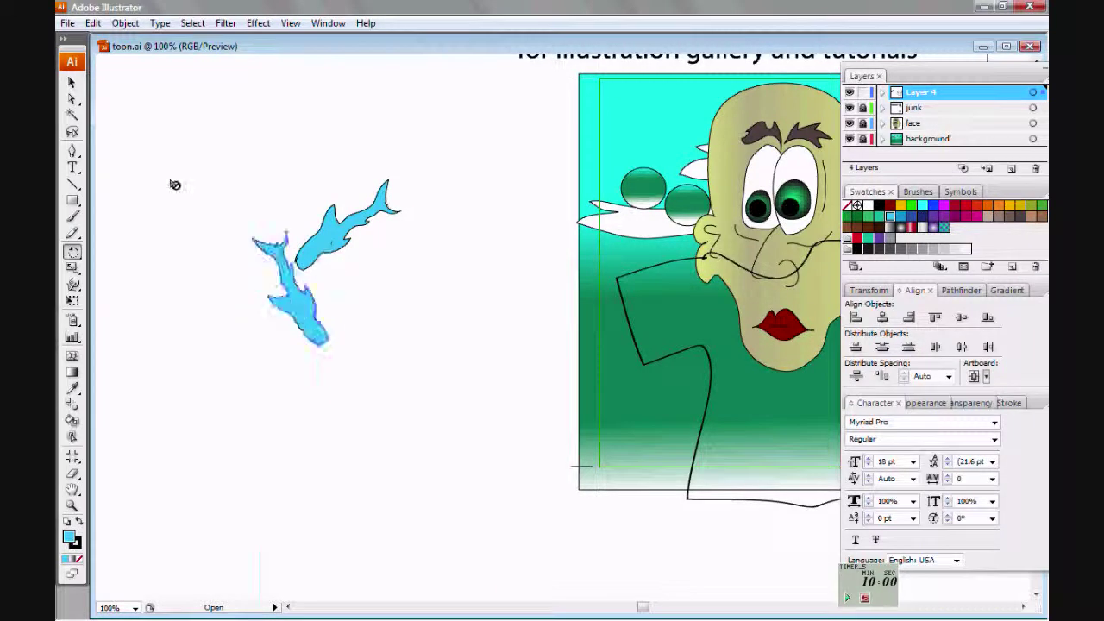
{"action": "left_click", "coordinate": [72, 82]}
{"action": "left_click_drag", "start_coordinate": [311, 322], "coordinate": [290, 300]}
- Paint a zigzag line across both sharks with the Paintbrush and deselect it
{"action": "left_click", "coordinate": [72, 217]}
{"action": "mouse_move", "coordinate": [235, 245]}
{"action": "left_mouse_down"}
{"action": "mouse_move", "coordinate": [335, 200]}
{"action": "mouse_move", "coordinate": [268, 268]}
{"action": "mouse_move", "coordinate": [344, 245]}
{"action": "mouse_move", "coordinate": [282, 296]}
{"action": "mouse_move", "coordinate": [361, 265]}
{"action": "mouse_move", "coordinate": [278, 346]}
{"action": "mouse_move", "coordinate": [368, 312]}
{"action": "left_mouse_up"}
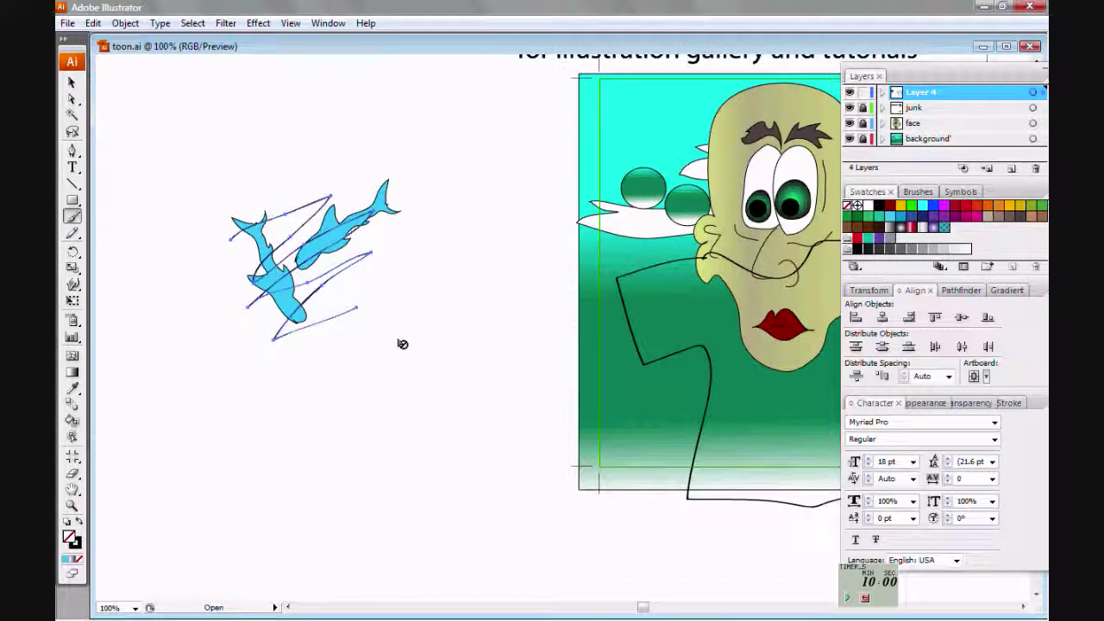
{"action": "key", "text": "ctrl+shift+a"}
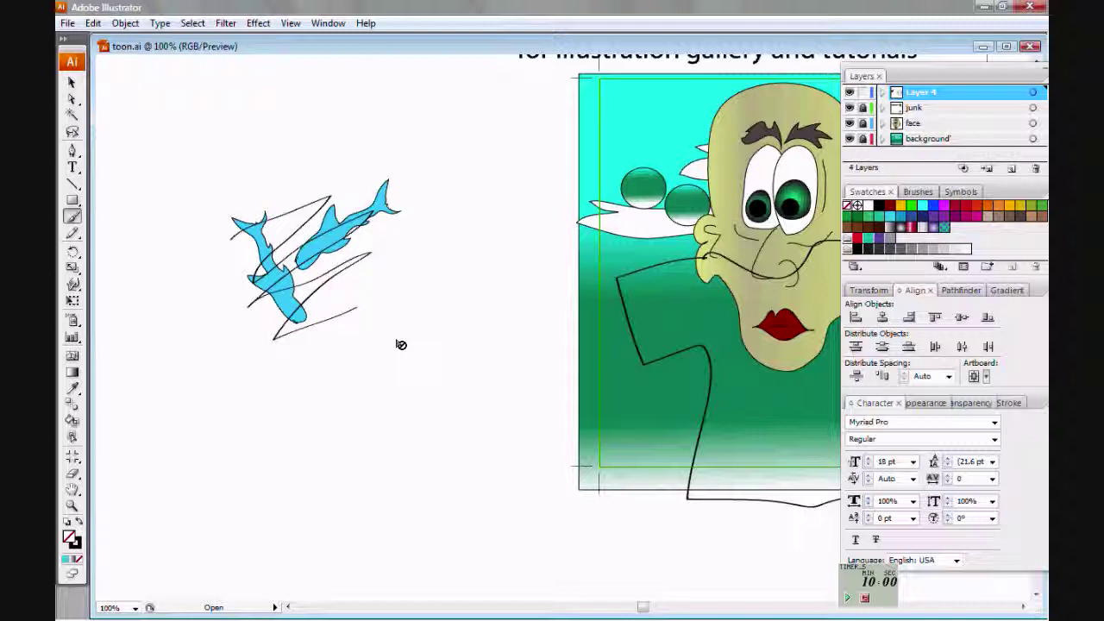
- Copy the two sharks with their zigzag line and place a duplicate below and to the right of the originals
{"action": "left_click", "coordinate": [72, 82]}
{"action": "left_click_drag", "start_coordinate": [223, 164], "coordinate": [397, 357]}
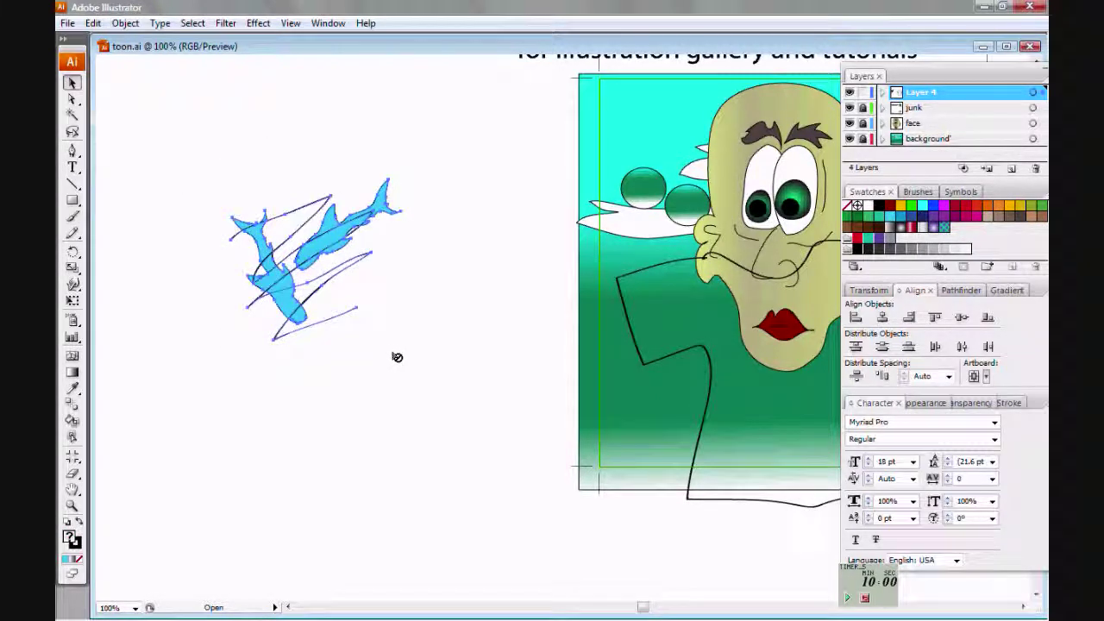
{"action": "key", "text": "ctrl+c"}
{"action": "key", "text": "ctrl+v"}
{"action": "left_click_drag", "start_coordinate": [517, 355], "coordinate": [341, 345]}
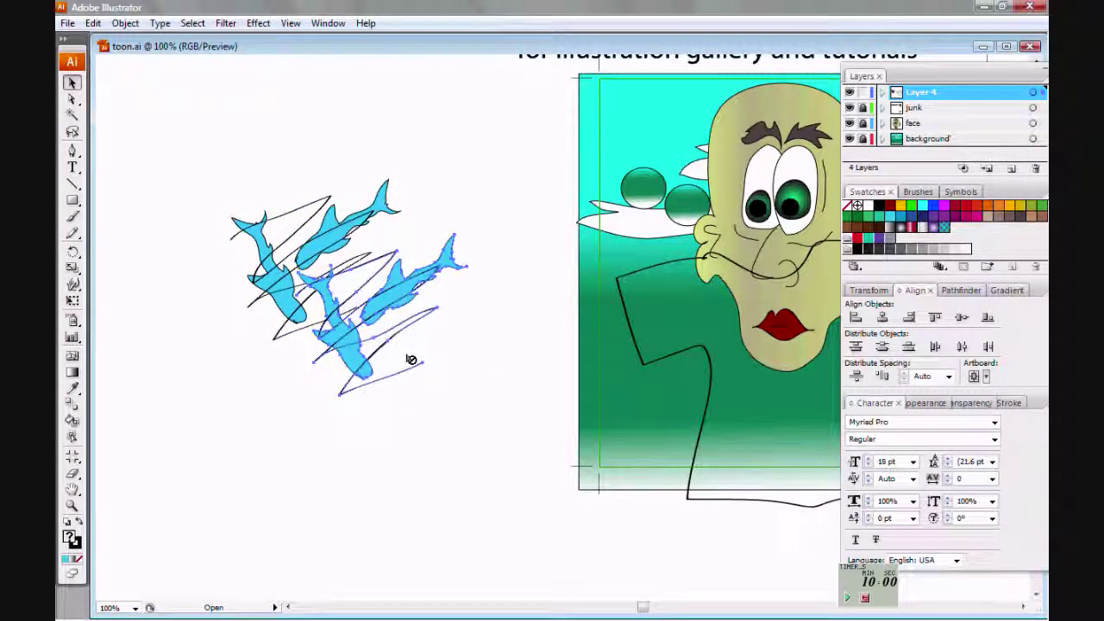
- Paste four more copies of the sharks and zigzag into an overlapping cluster, and move the upper-right shark to the cluster's left edge
{"action": "key", "text": "ctrl+v"}
{"action": "mouse_move", "coordinate": [523, 364]}
{"action": "left_mouse_down"}
{"action": "mouse_move", "coordinate": [283, 365]}
{"action": "mouse_move", "coordinate": [222, 387]}
{"action": "left_mouse_up"}
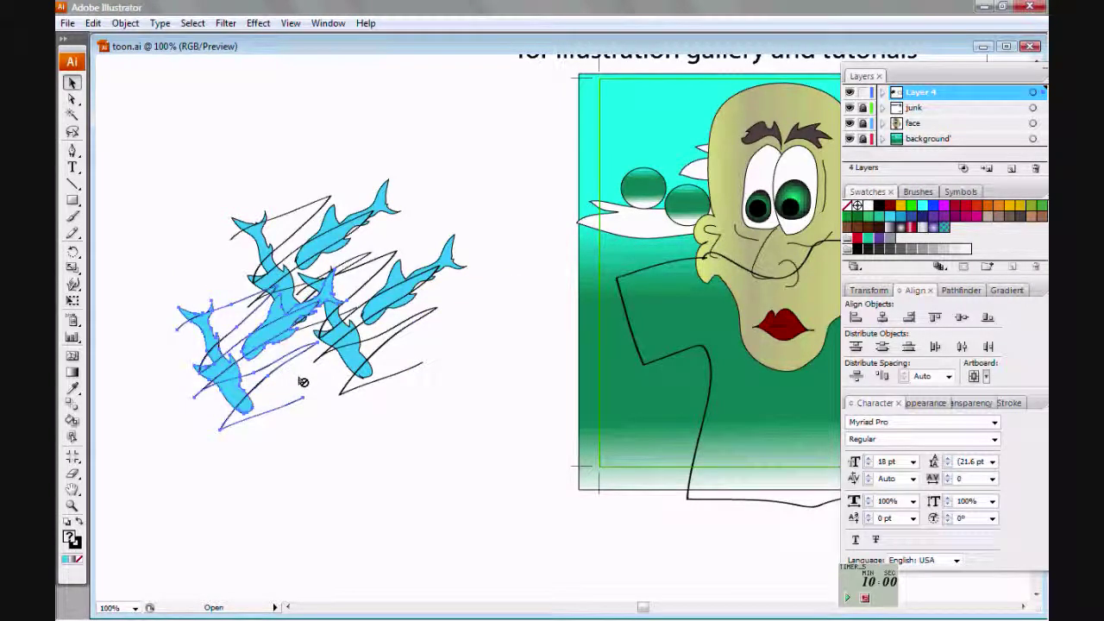
{"action": "key", "text": "ctrl+v"}
{"action": "mouse_move", "coordinate": [532, 358]}
{"action": "left_mouse_down"}
{"action": "mouse_move", "coordinate": [447, 324]}
{"action": "mouse_move", "coordinate": [209, 280]}
{"action": "left_mouse_up"}
{"action": "key", "text": "ctrl+v"}
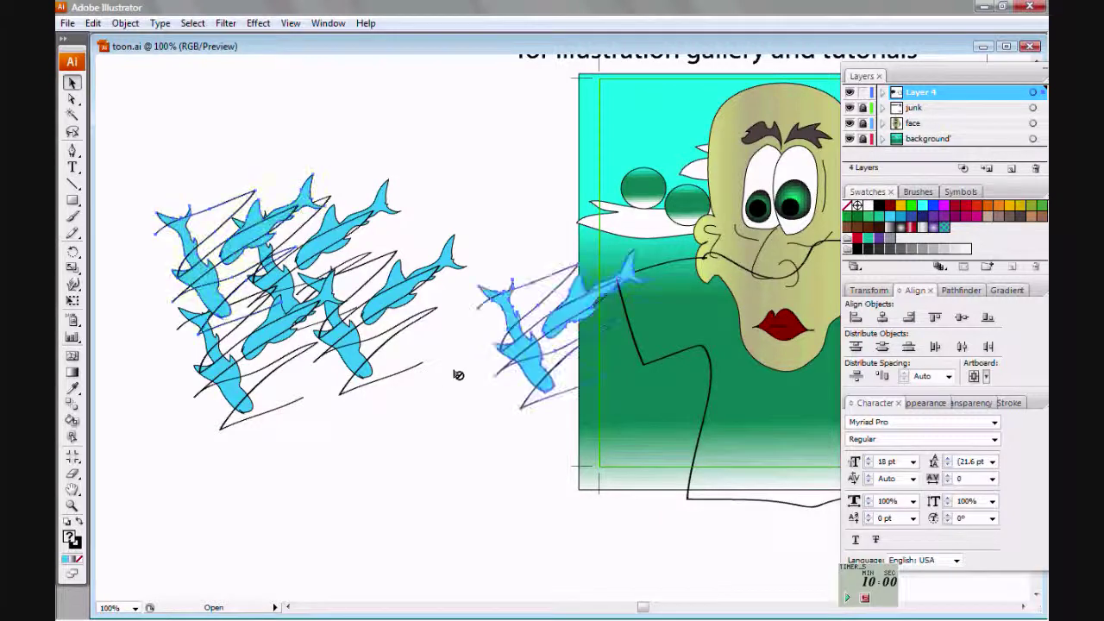
{"action": "mouse_move", "coordinate": [531, 362]}
{"action": "left_mouse_down"}
{"action": "mouse_move", "coordinate": [483, 295]}
{"action": "mouse_move", "coordinate": [371, 217]}
{"action": "left_mouse_up"}
{"action": "key", "text": "ctrl+v"}
{"action": "left_click_drag", "start_coordinate": [509, 355], "coordinate": [232, 217]}
{"action": "left_click_drag", "start_coordinate": [498, 481], "coordinate": [583, 491]}
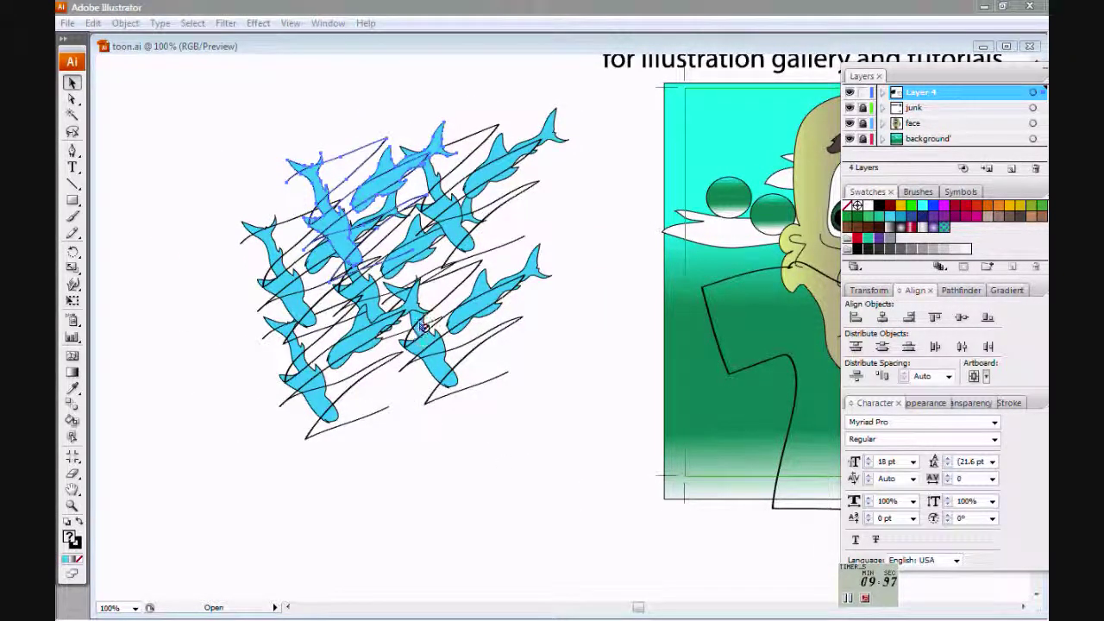
{"action": "left_click_drag", "start_coordinate": [482, 190], "coordinate": [240, 237]}
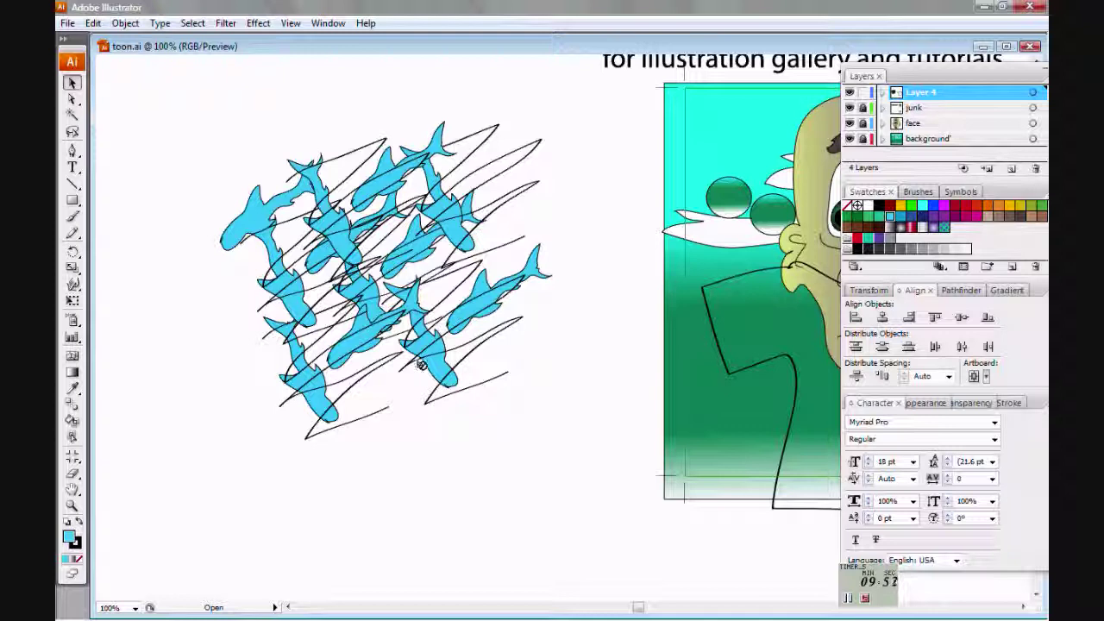
- Draw a red-filled circle and two smaller red ellipses over the shark pattern with the Ellipse tool, and deselect them
{"action": "left_click_drag", "start_coordinate": [73, 201], "coordinate": [129, 235]}
{"action": "left_click_drag", "start_coordinate": [243, 249], "coordinate": [312, 315]}
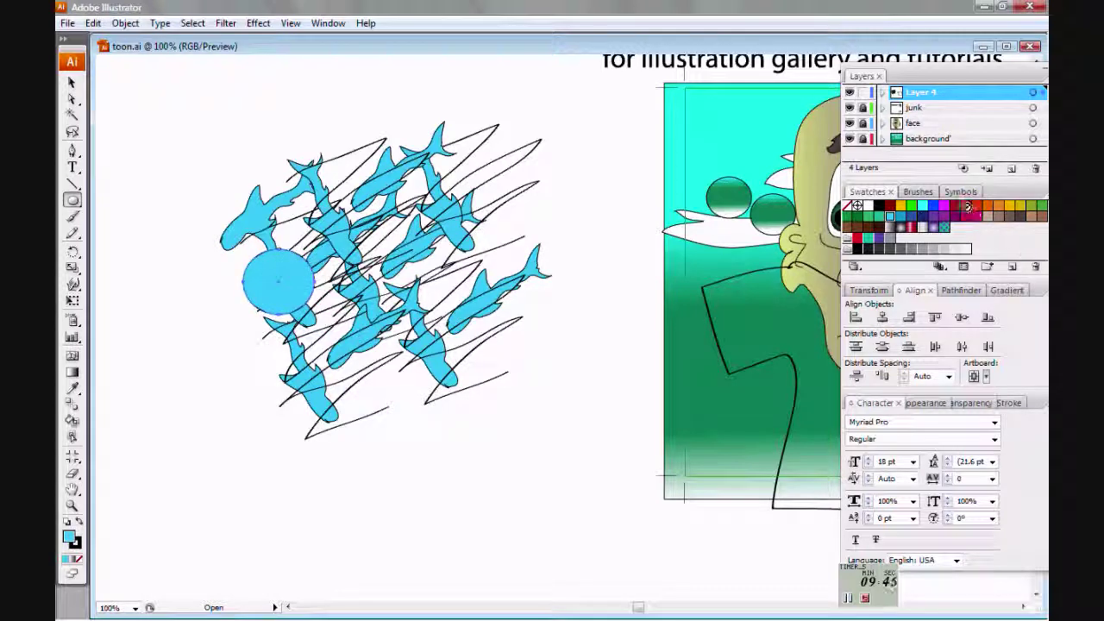
{"action": "left_click", "coordinate": [977, 207]}
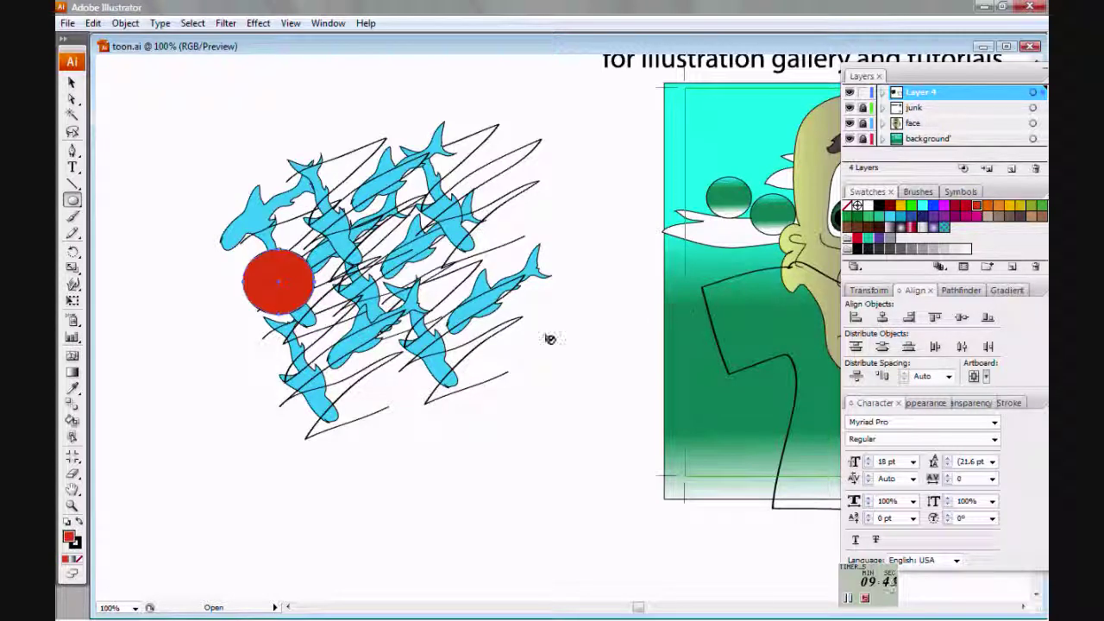
{"action": "key", "text": "ctrl+shift+a"}
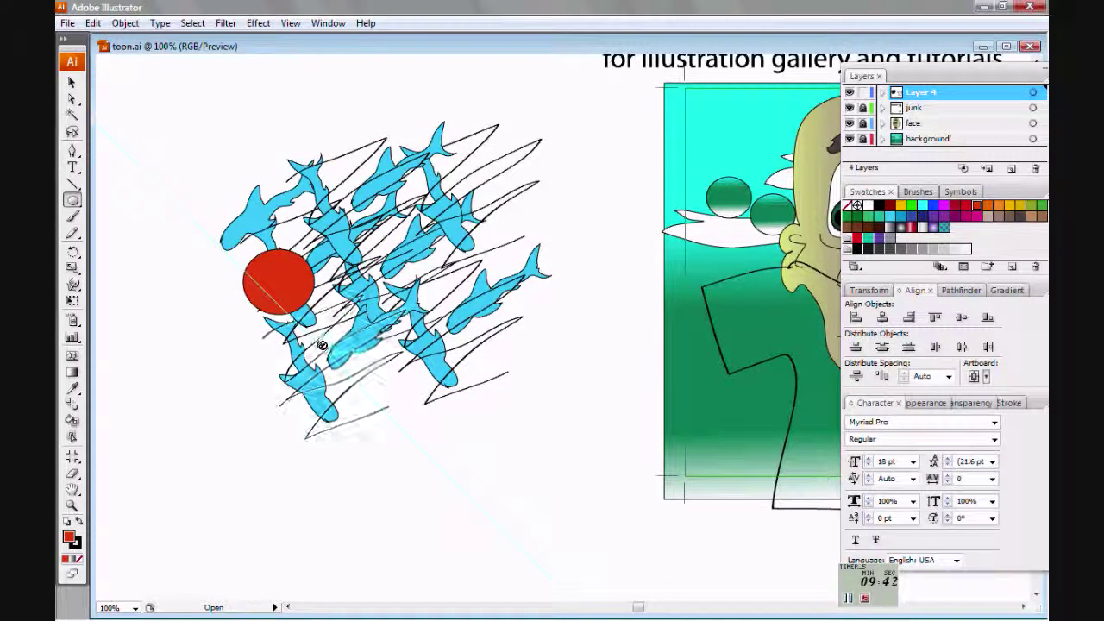
{"action": "left_click_drag", "start_coordinate": [313, 329], "coordinate": [369, 368]}
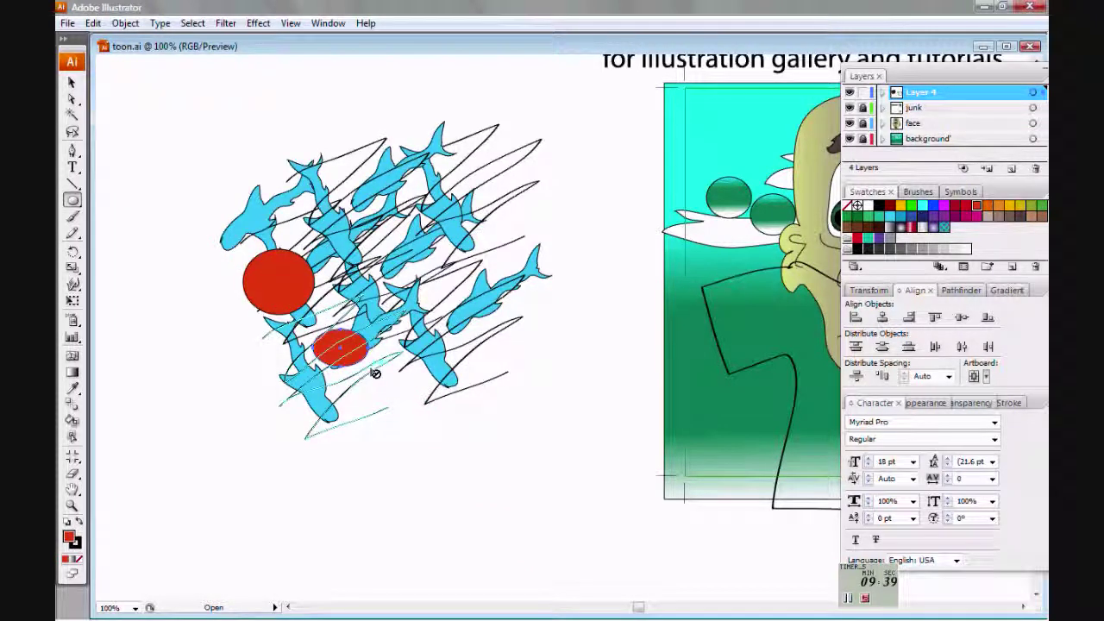
{"action": "left_click_drag", "start_coordinate": [376, 260], "coordinate": [420, 291]}
{"action": "key", "text": "ctrl+shift+a"}
- Duplicate the T-shirt outline, place the copy over the shark pattern, and bring it to the front
{"action": "key", "text": "v"}
{"action": "left_click_drag", "start_coordinate": [618, 387], "coordinate": [345, 375]}
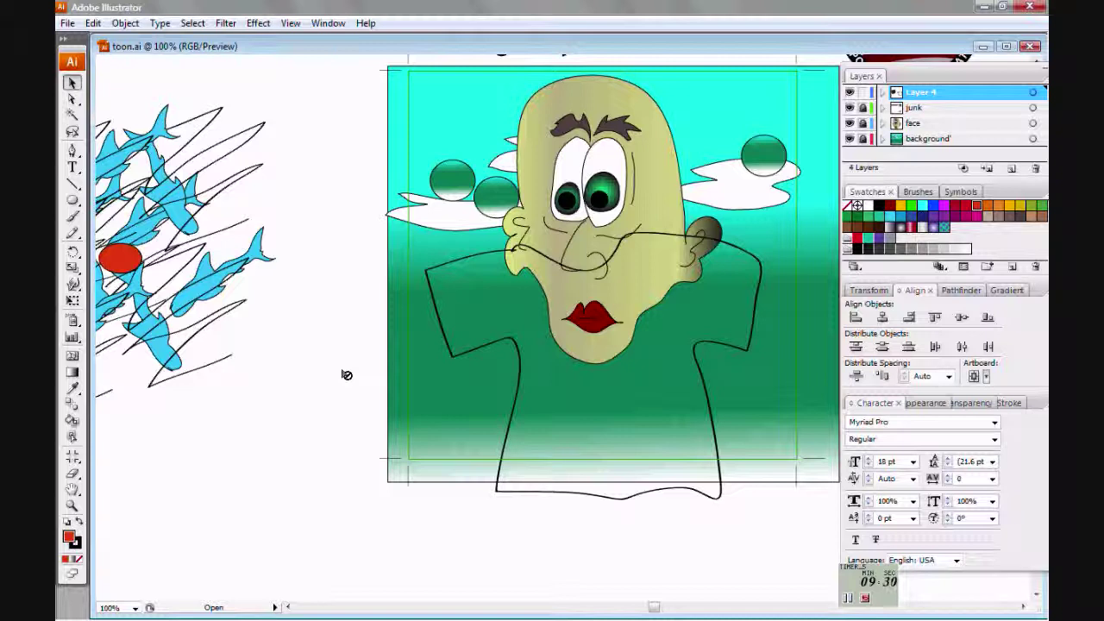
{"action": "left_click", "coordinate": [523, 360]}
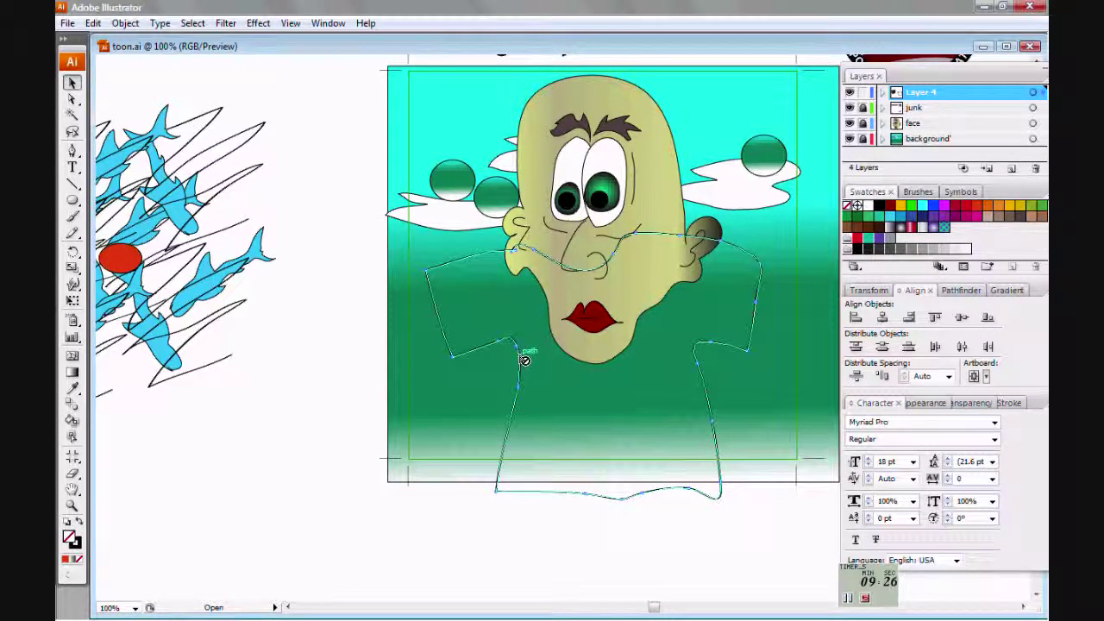
{"action": "mouse_move", "coordinate": [520, 355]}
{"action": "left_mouse_down"}
{"action": "mouse_move", "coordinate": [488, 309]}
{"action": "mouse_move", "coordinate": [276, 299]}
{"action": "left_mouse_up"}
{"action": "left_click_drag", "start_coordinate": [392, 473], "coordinate": [693, 497]}
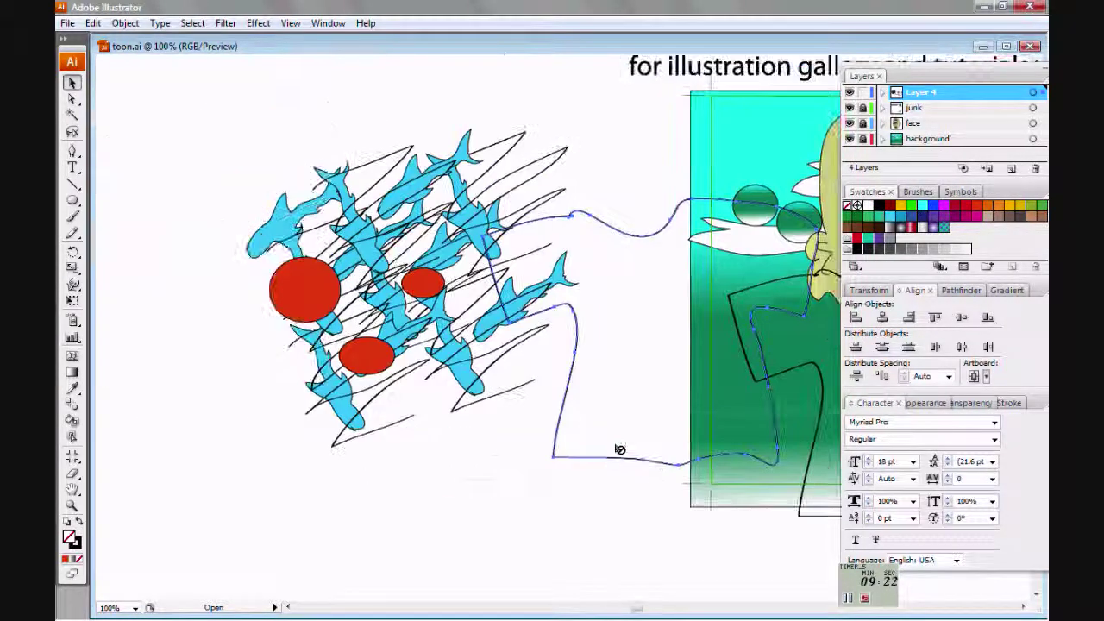
{"action": "left_click_drag", "start_coordinate": [572, 402], "coordinate": [346, 355]}
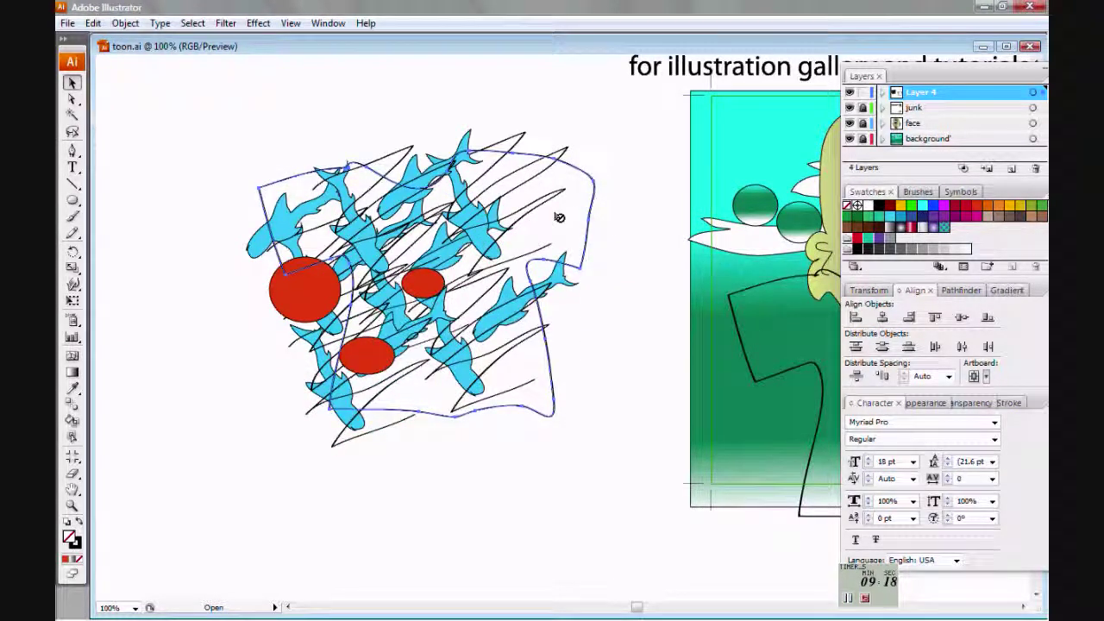
{"action": "right_click", "coordinate": [591, 233]}
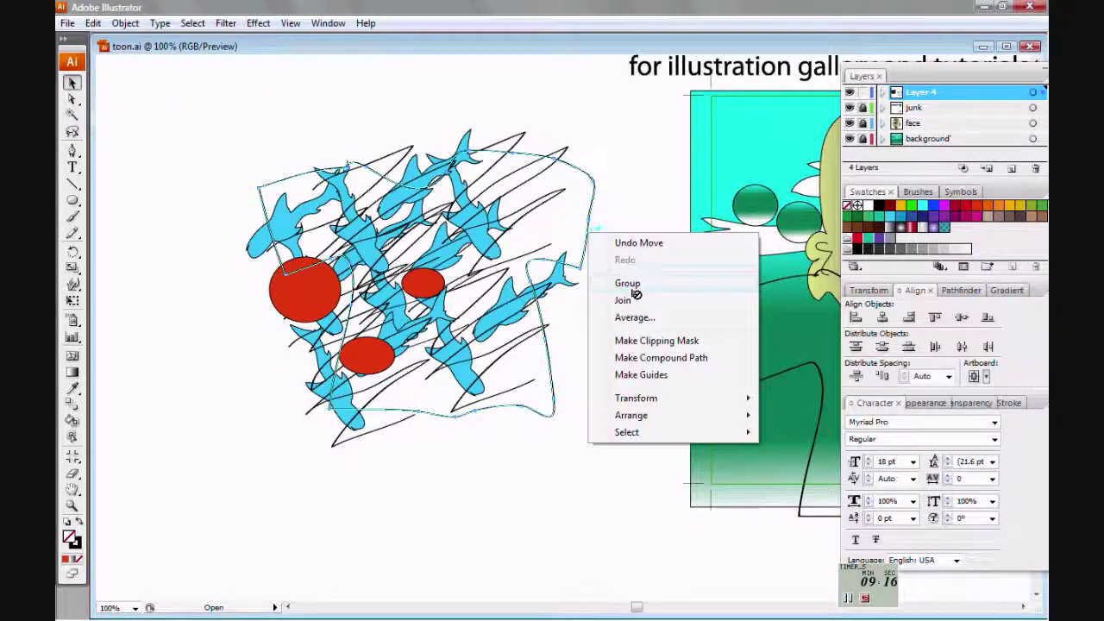
{"action": "mouse_move", "coordinate": [732, 416]}
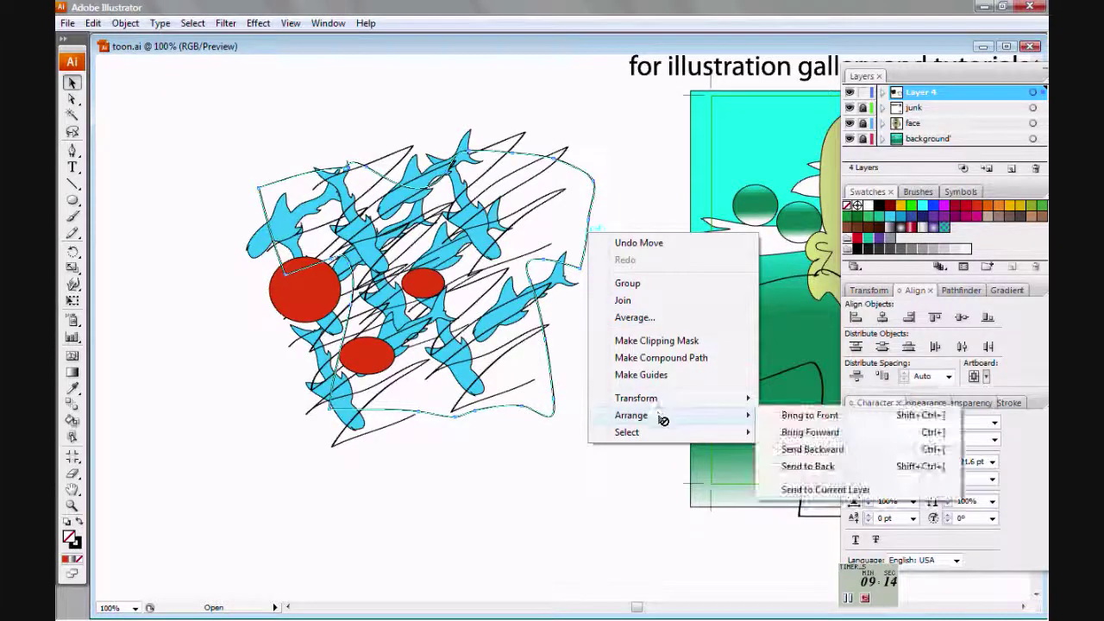
{"action": "left_click", "coordinate": [784, 418]}
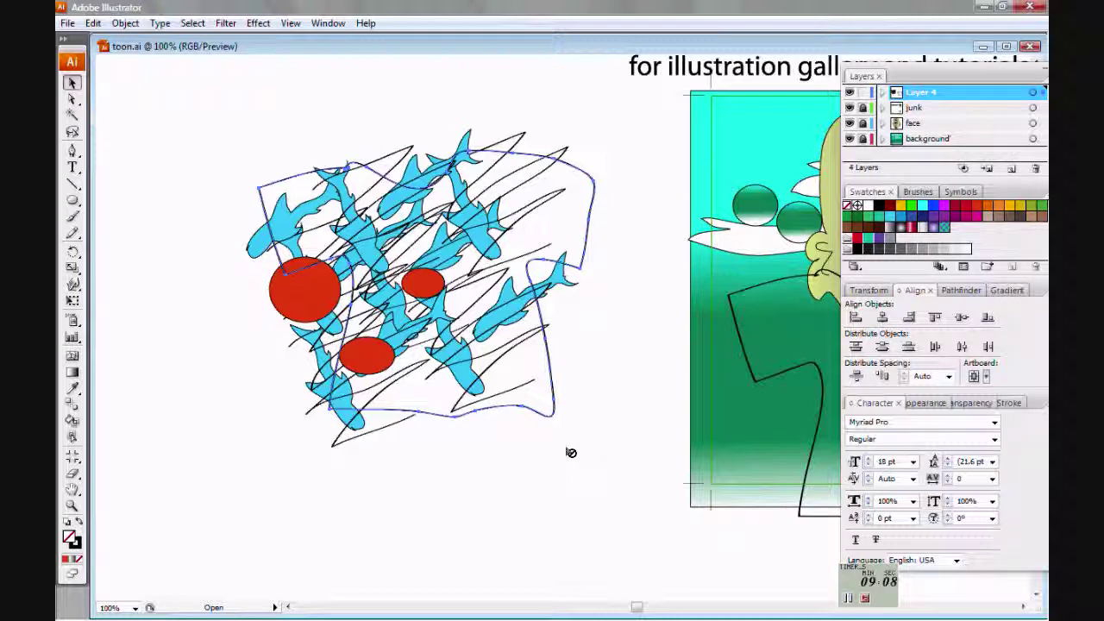
- Move the duplicate shirt outline off the pattern and group all the sharks, zigzag lines and red ellipses
{"action": "left_click_drag", "start_coordinate": [505, 412], "coordinate": [798, 494]}
{"action": "left_click_drag", "start_coordinate": [589, 354], "coordinate": [686, 382]}
{"action": "left_click_drag", "start_coordinate": [207, 123], "coordinate": [587, 451]}
{"action": "right_click", "coordinate": [350, 224]}
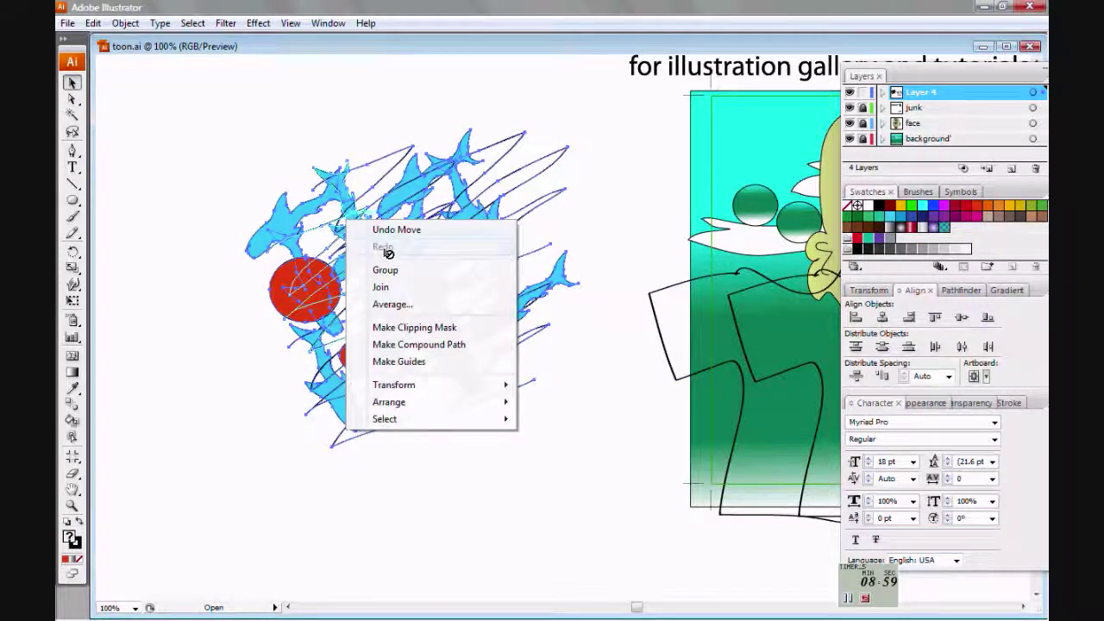
{"action": "left_click", "coordinate": [412, 271]}
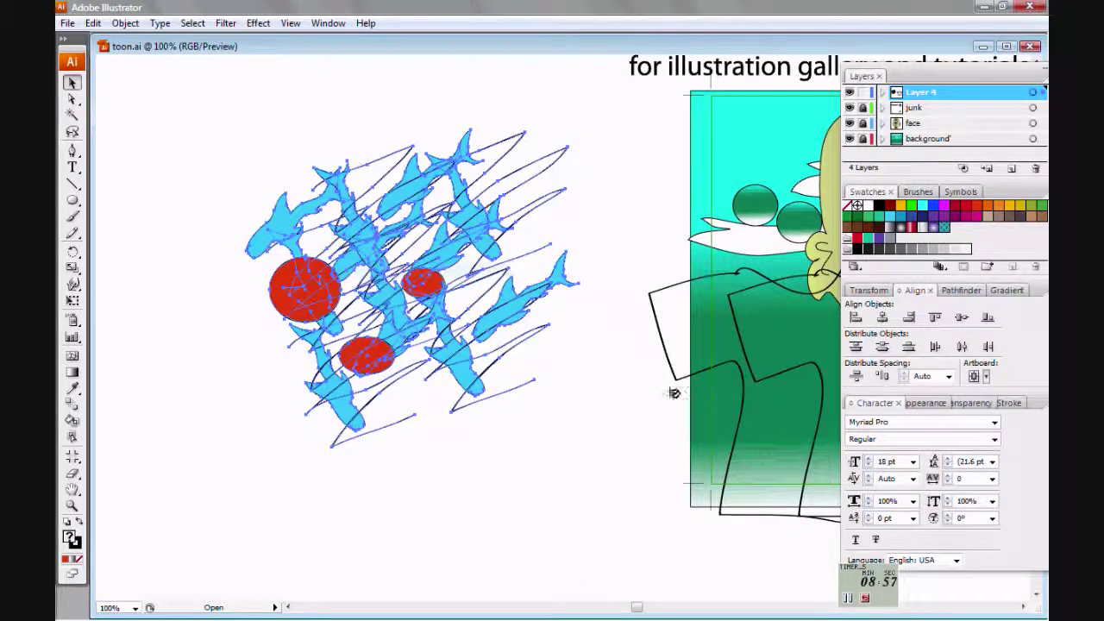
- Place the duplicate shirt outline back over the grouped pattern and make a clipping mask from the two
{"action": "left_click_drag", "start_coordinate": [699, 396], "coordinate": [221, 237]}
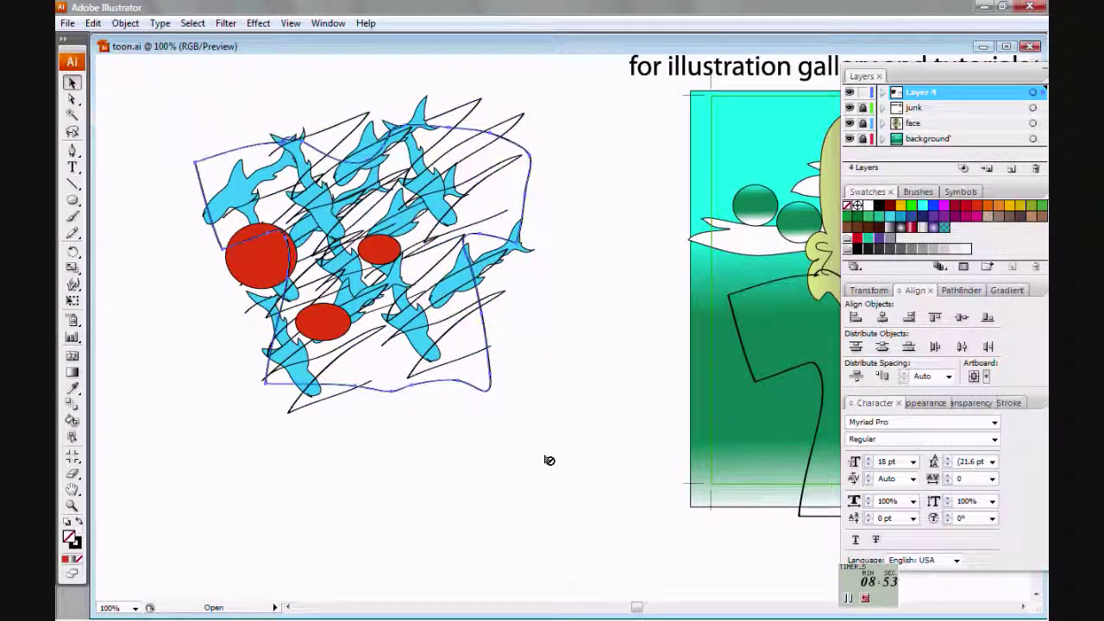
{"action": "left_click_drag", "start_coordinate": [538, 449], "coordinate": [385, 243]}
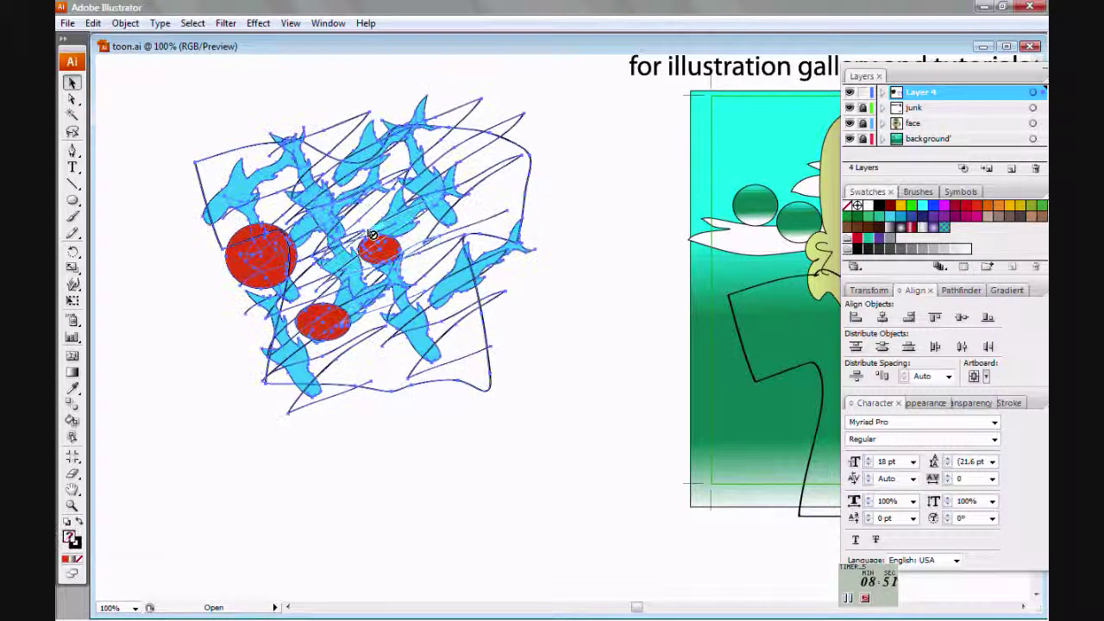
{"action": "right_click", "coordinate": [443, 250]}
{"action": "left_click", "coordinate": [499, 318]}
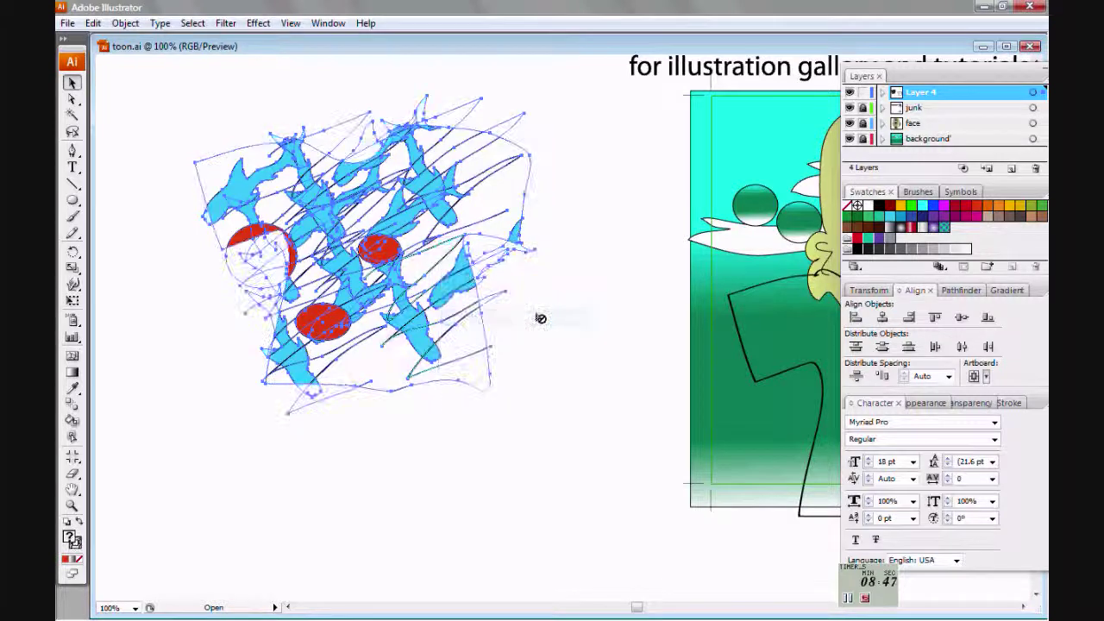
{"action": "left_click", "coordinate": [563, 315]}
- Move the clipped shark pattern onto the character's T-shirt, align it with the shirt outline, and deselect it
{"action": "left_click_drag", "start_coordinate": [579, 328], "coordinate": [475, 301]}
{"action": "left_click", "coordinate": [310, 247]}
{"action": "left_click_drag", "start_coordinate": [310, 247], "coordinate": [645, 374]}
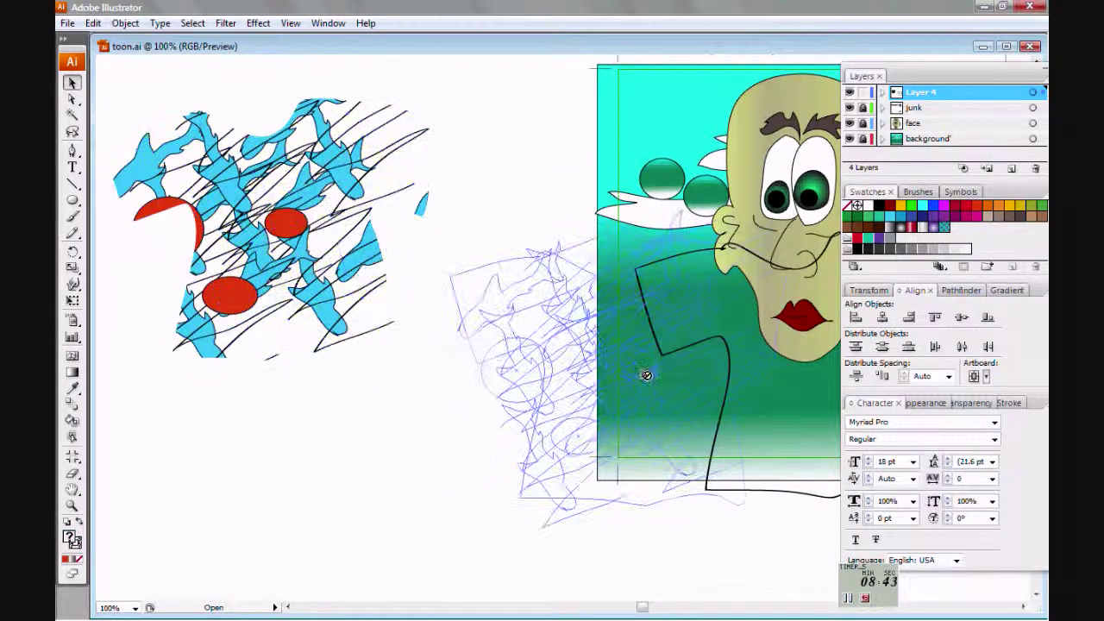
{"action": "left_click_drag", "start_coordinate": [517, 392], "coordinate": [586, 503]}
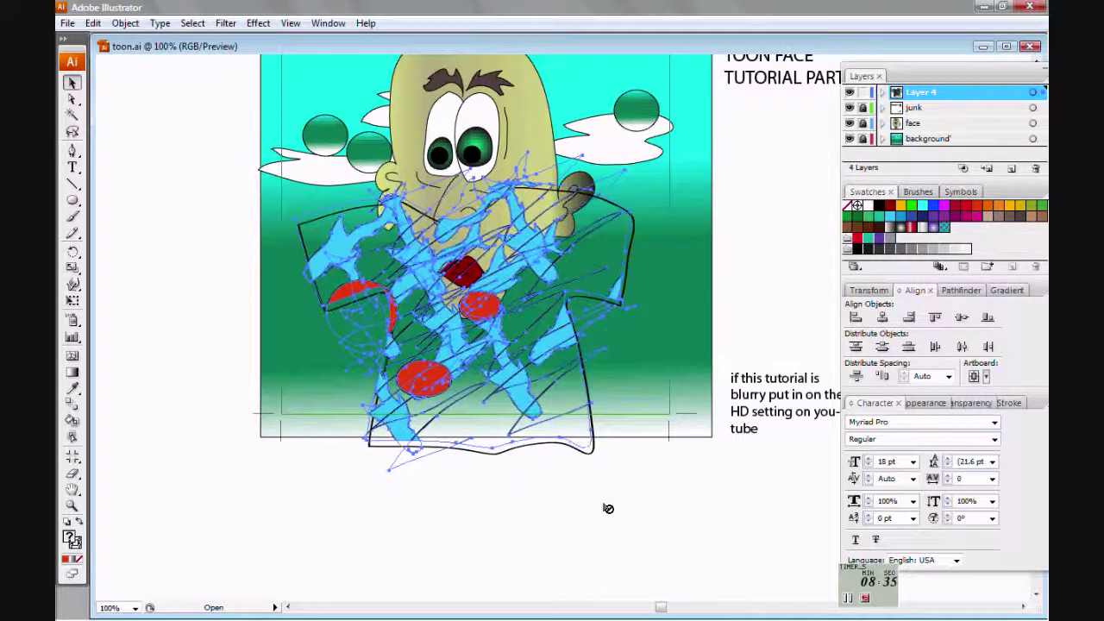
{"action": "left_click", "coordinate": [582, 505]}
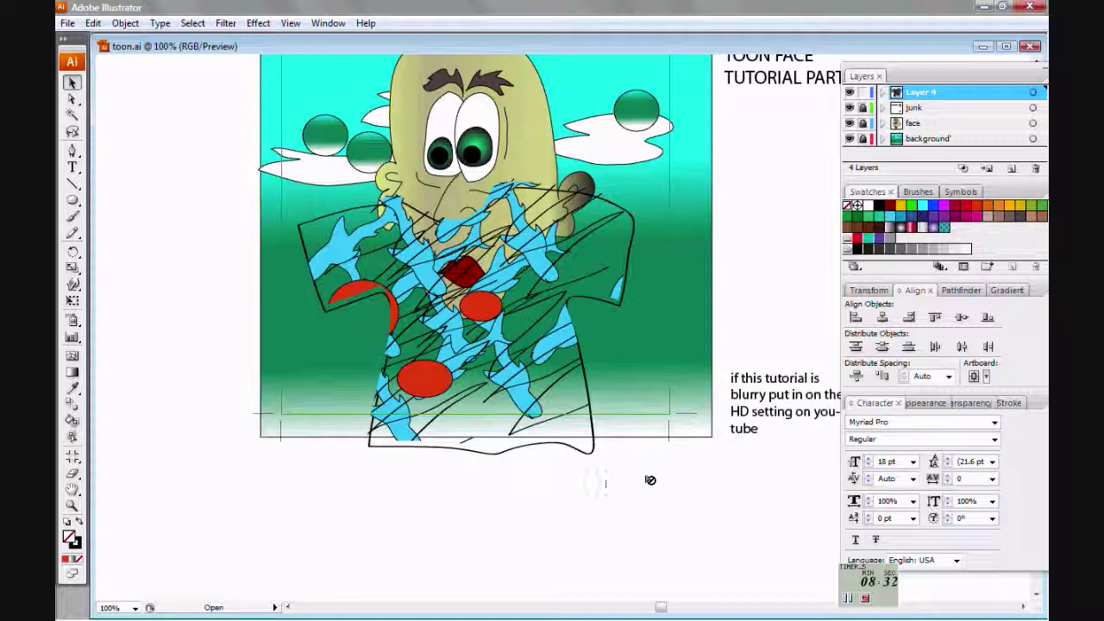
- Fill the character's T-shirt outline with brown (996633) behind the shark pattern and deselect it
{"action": "left_click", "coordinate": [325, 226]}
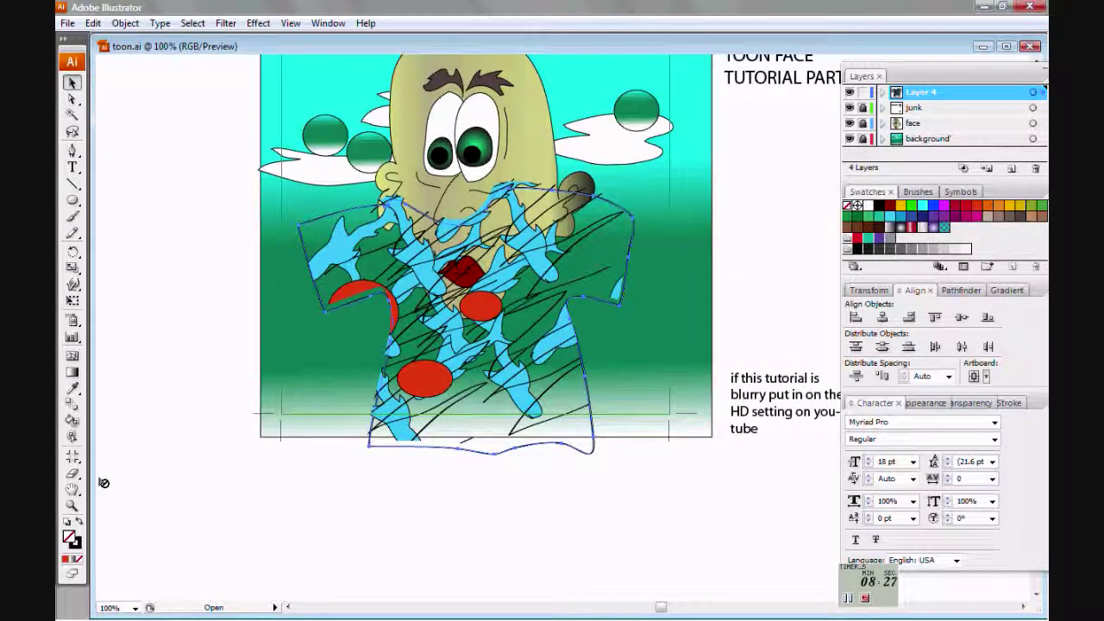
{"action": "left_click", "coordinate": [75, 393]}
{"action": "left_click", "coordinate": [424, 378], "text": "alt"}
{"action": "left_click", "coordinate": [388, 388]}
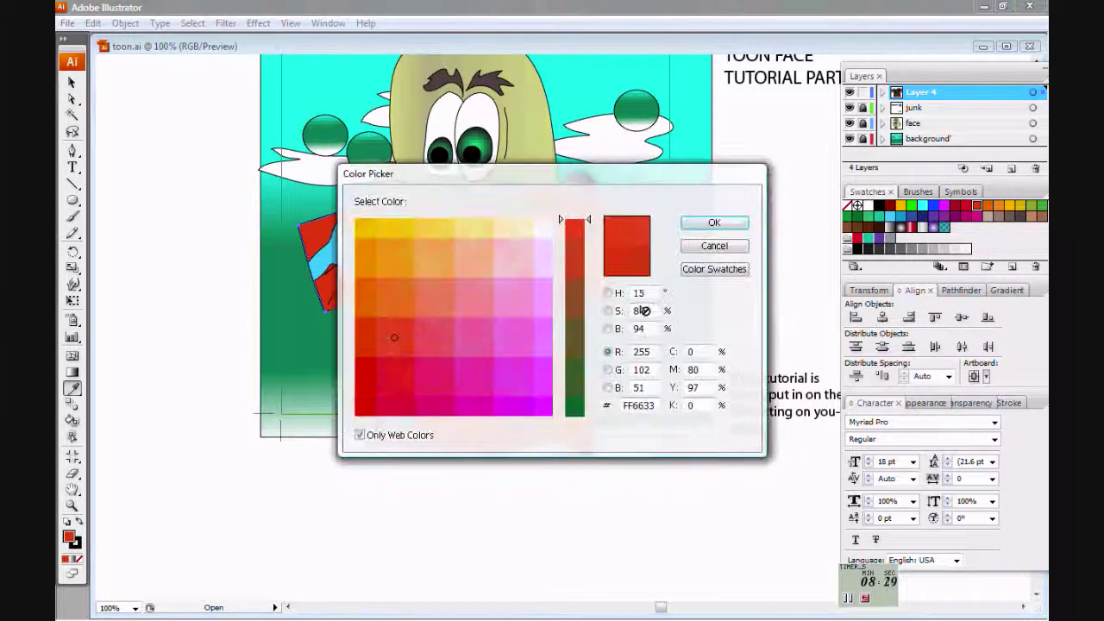
{"action": "left_click_drag", "start_coordinate": [515, 183], "coordinate": [410, 265]}
{"action": "left_click", "coordinate": [474, 390]}
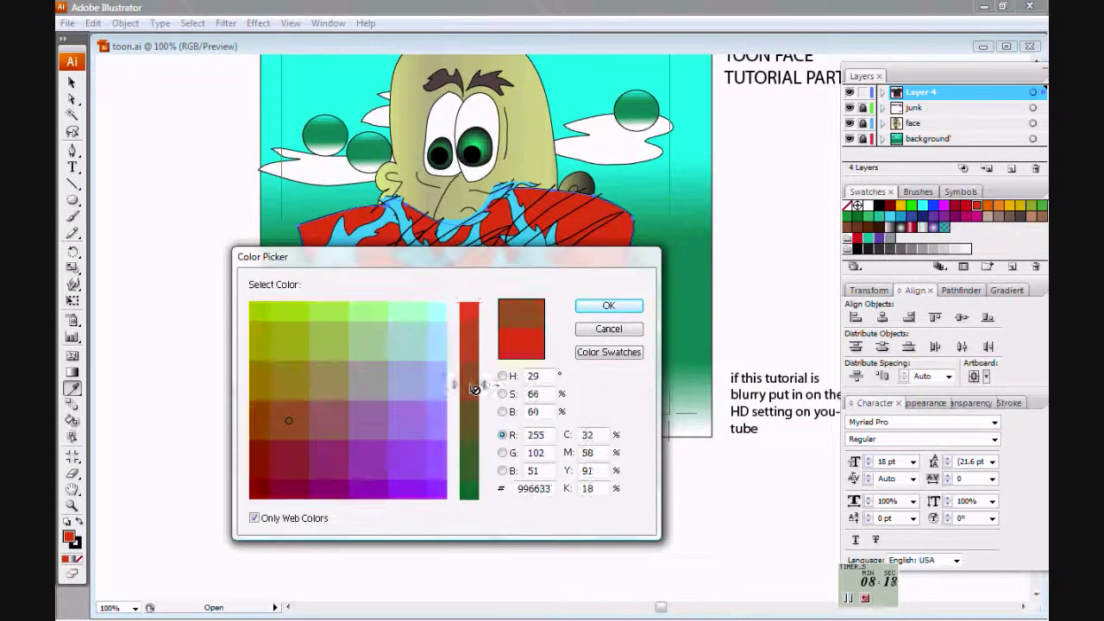
{"action": "left_click", "coordinate": [607, 327]}
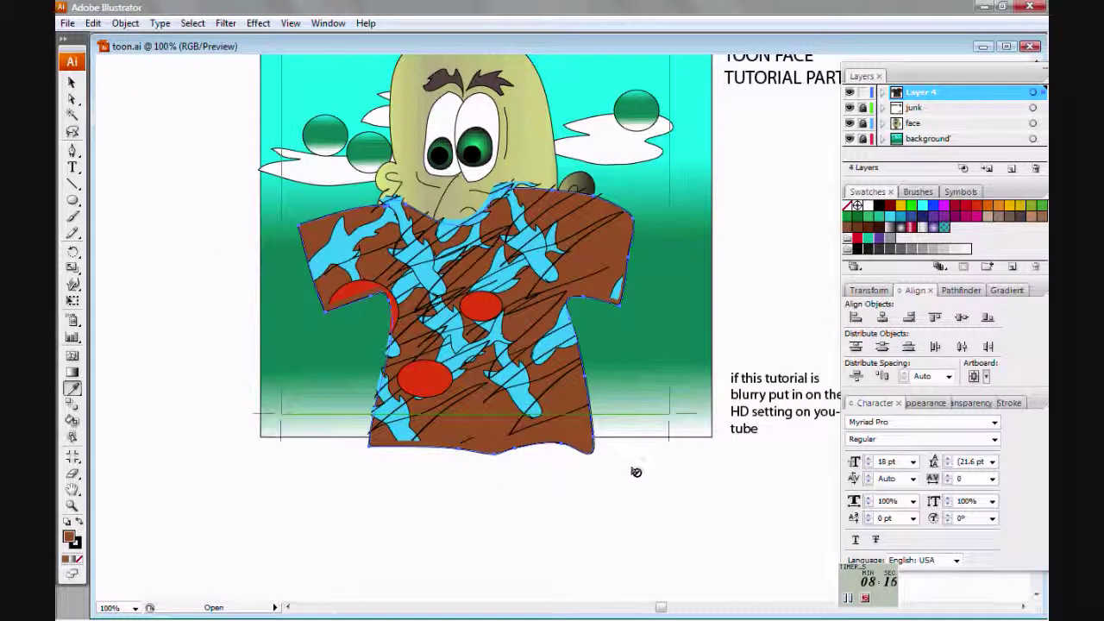
{"action": "left_click", "coordinate": [71, 82]}
{"action": "left_click", "coordinate": [206, 245]}
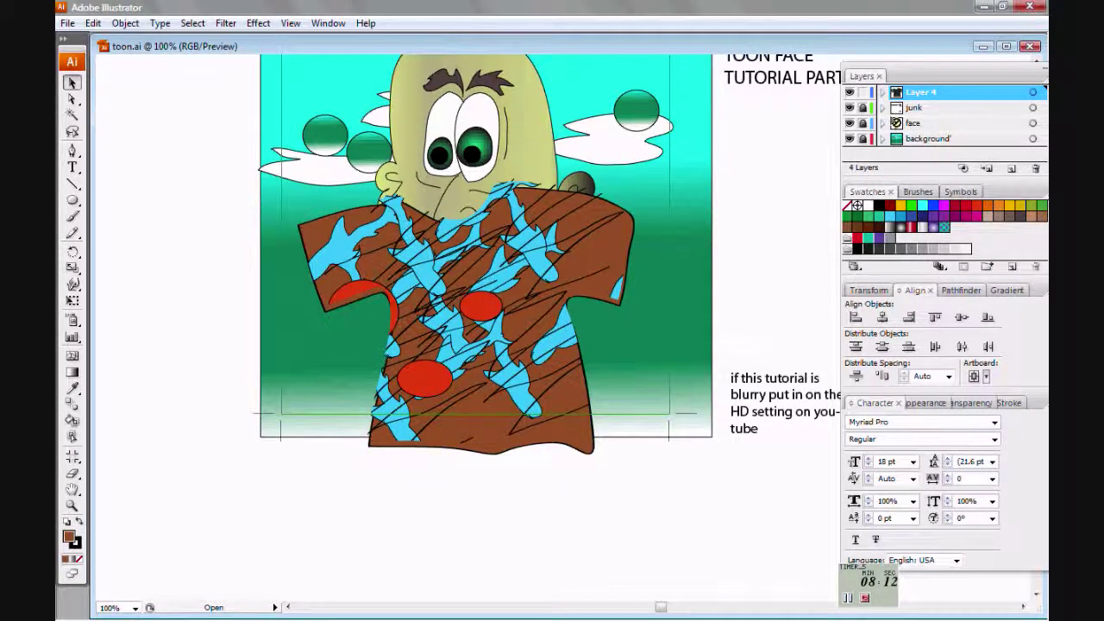
- Rename Layer 4 as shirt
{"action": "double_click", "coordinate": [922, 92]}
{"action": "type", "text": "a"}
{"action": "key", "text": "Return"}
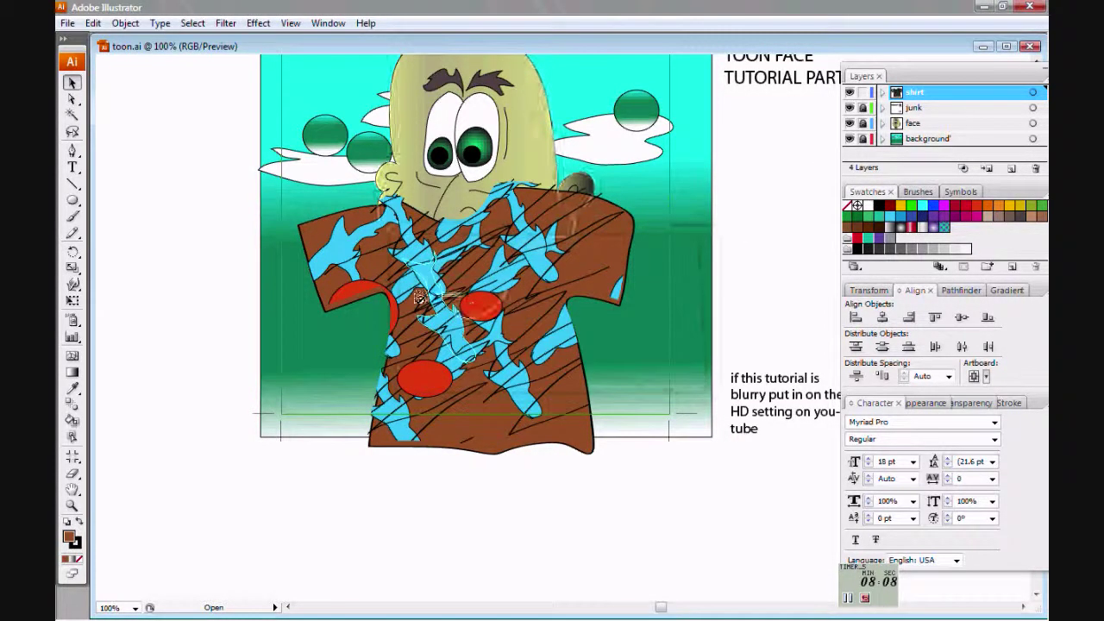
- Select the brown T-shirt together with its clipped pattern, group them, and deselect the group
{"action": "left_click_drag", "start_coordinate": [632, 347], "coordinate": [633, 348]}
{"action": "right_click", "coordinate": [565, 301]}
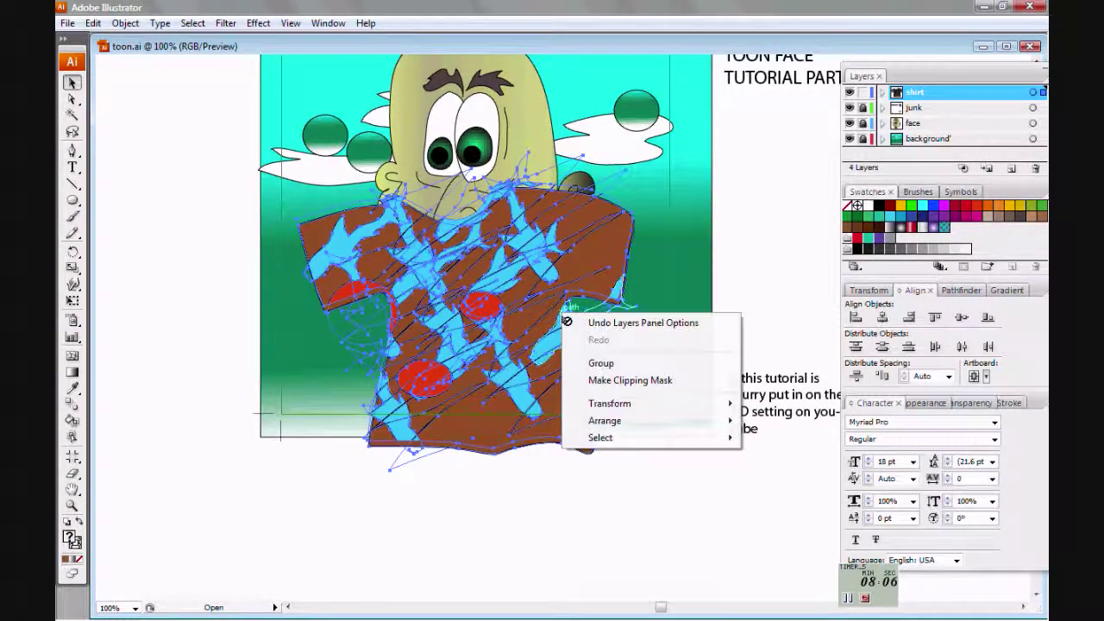
{"action": "left_click", "coordinate": [606, 364]}
{"action": "left_click", "coordinate": [766, 323]}
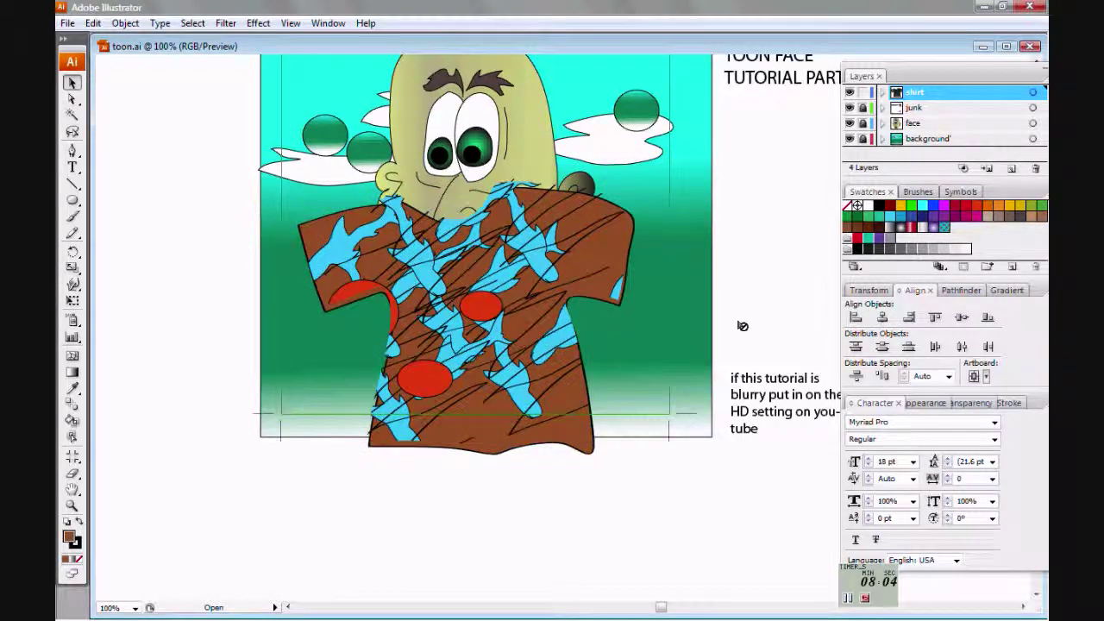
- Move the shirt layer below the face layer, directly above the background layer
{"action": "scroll", "coordinate": [741, 326], "scroll_direction": "up", "scroll_amount": 3}
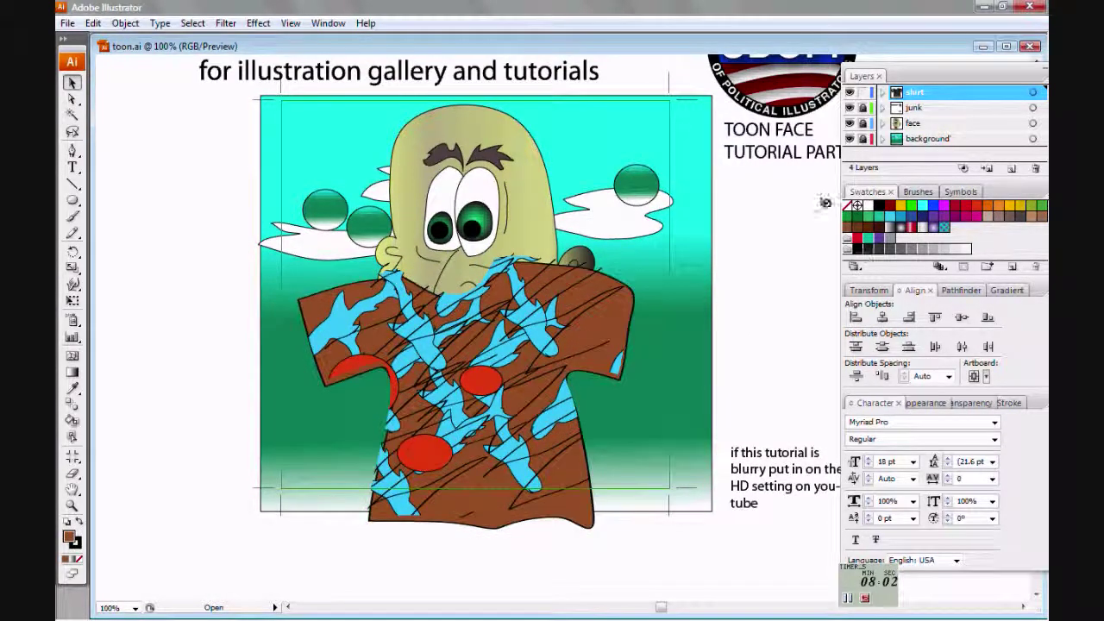
{"action": "left_click_drag", "start_coordinate": [948, 95], "coordinate": [943, 141]}
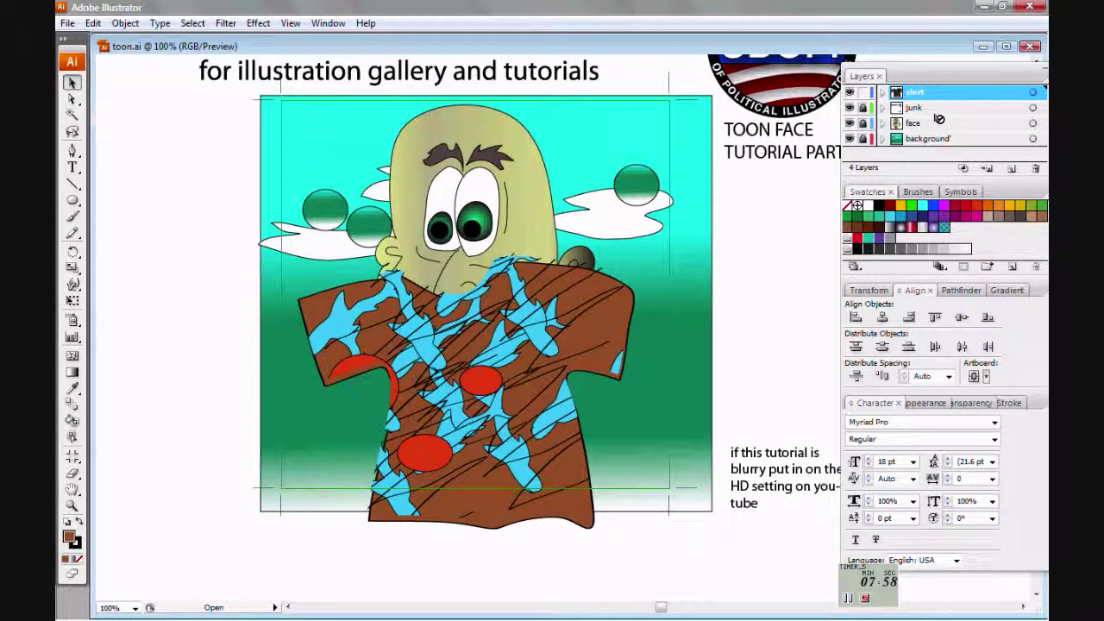
{"action": "left_click_drag", "start_coordinate": [936, 95], "coordinate": [919, 123]}
{"action": "left_click", "coordinate": [864, 93]}
{"action": "left_click", "coordinate": [864, 108]}
{"action": "left_click_drag", "start_coordinate": [932, 93], "coordinate": [933, 132]}
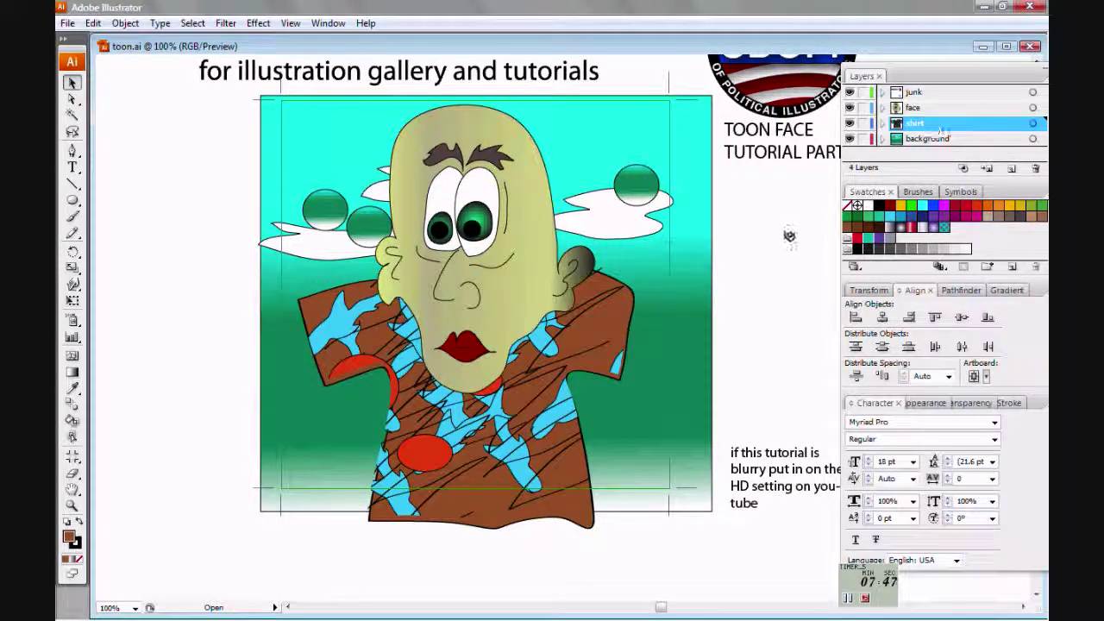
{"action": "scroll", "coordinate": [777, 240], "scroll_direction": "down", "scroll_amount": 3}
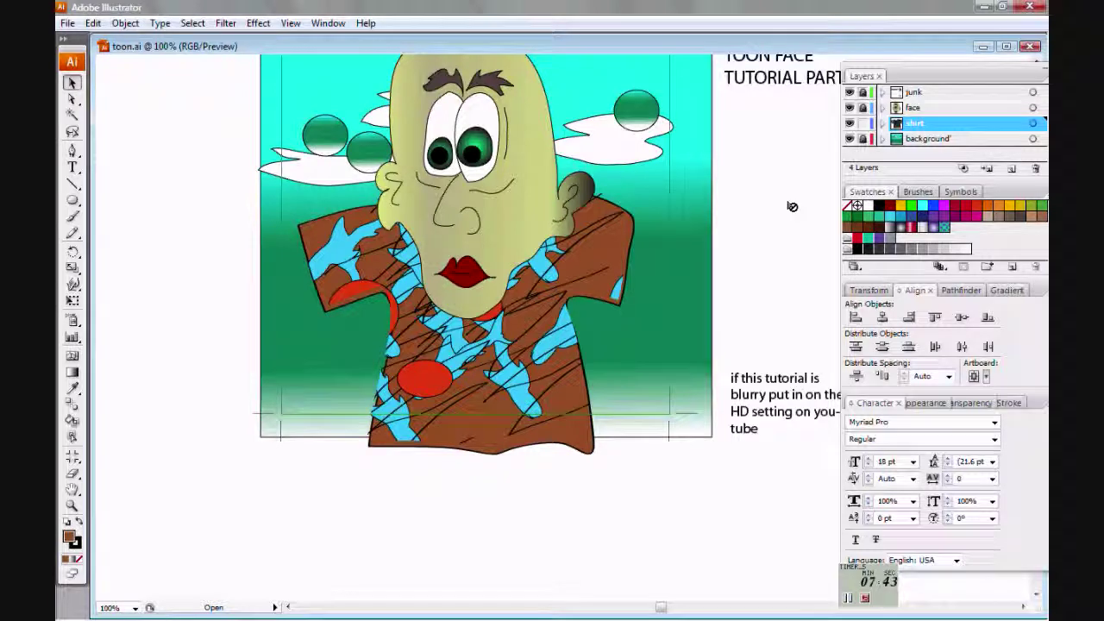
- Move the whole patterned shirt down so its neckline sits lower under the character's chin, and deselect it
{"action": "key", "text": "ctrl+a"}
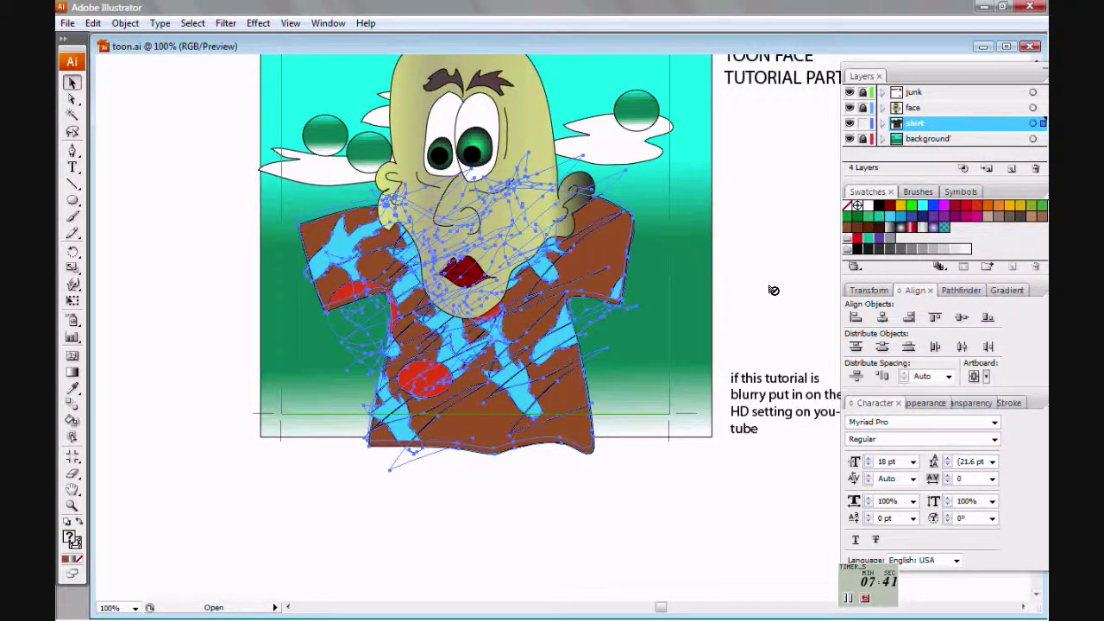
{"action": "key", "text": "shift+Down"}
{"action": "key", "text": "shift+Down"}
{"action": "key", "text": "shift+Down"}
{"action": "key", "text": "shift+Down"}
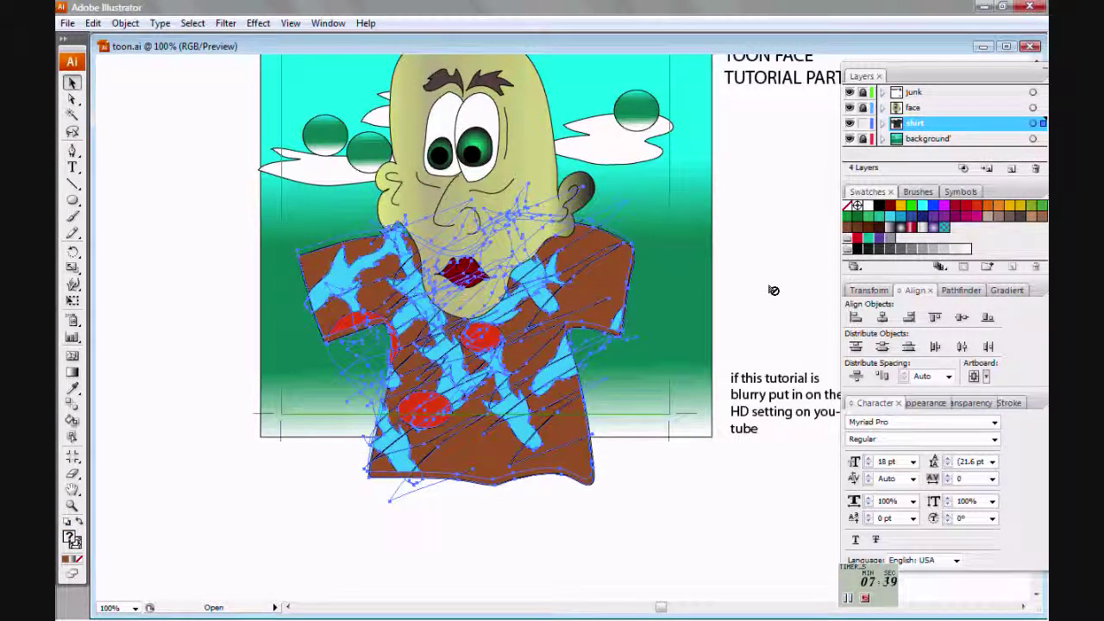
{"action": "left_click", "coordinate": [772, 290]}
- Draw a wide horizontal ellipse on the blank canvas beside the artboard and fill it with white
{"action": "scroll", "coordinate": [773, 289], "scroll_direction": "up", "scroll_amount": 5}
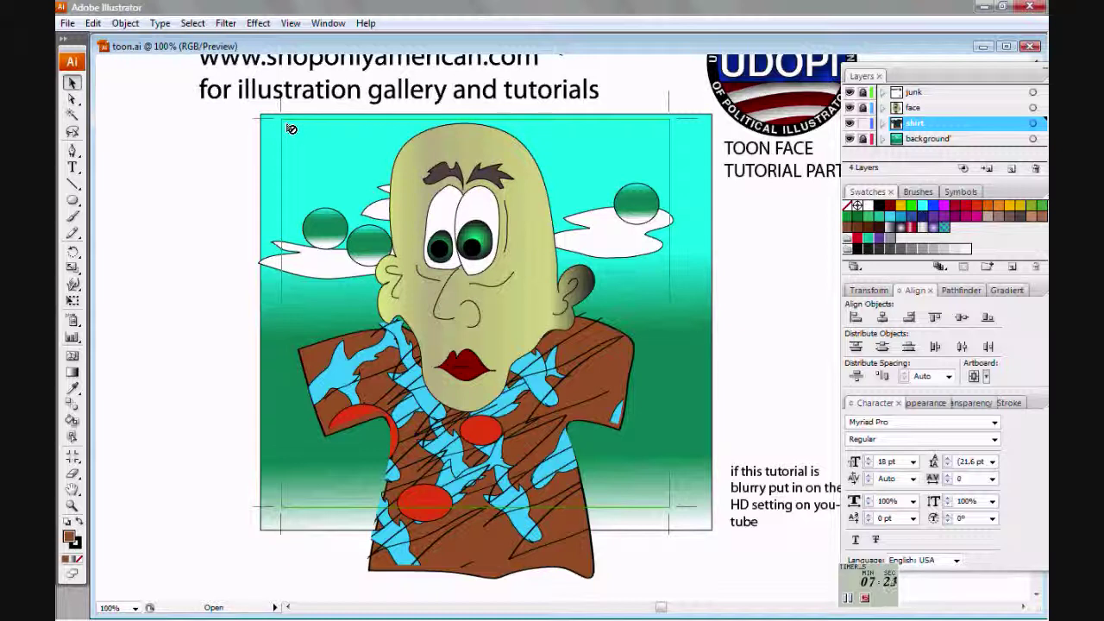
{"action": "left_click_drag", "start_coordinate": [222, 188], "coordinate": [408, 213]}
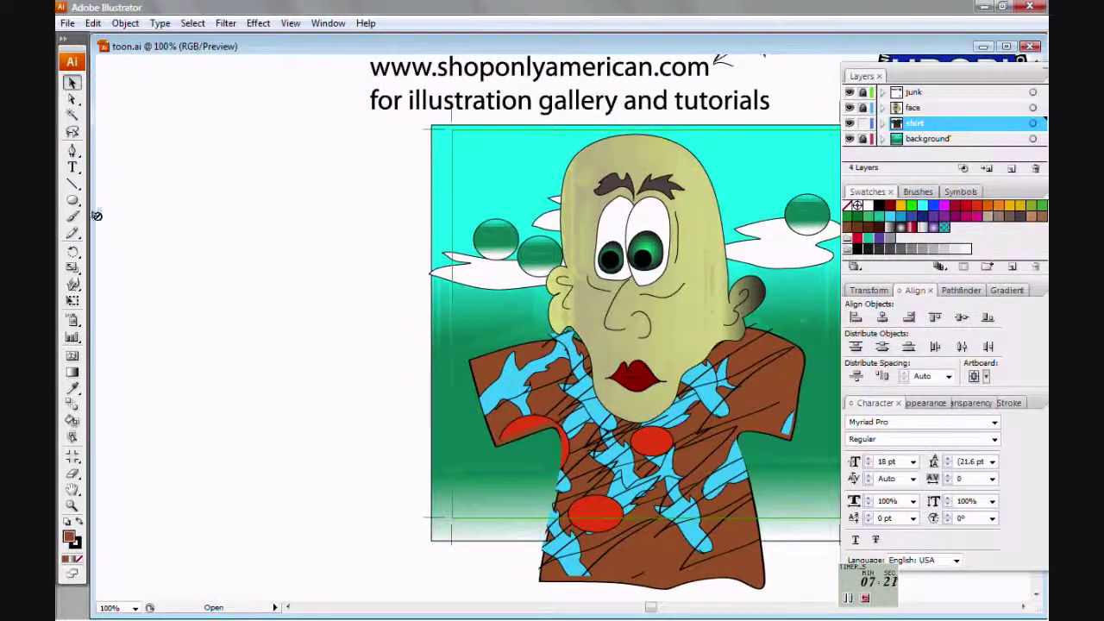
{"action": "left_click", "coordinate": [72, 200]}
{"action": "left_click_drag", "start_coordinate": [157, 188], "coordinate": [353, 287]}
{"action": "left_click", "coordinate": [73, 82]}
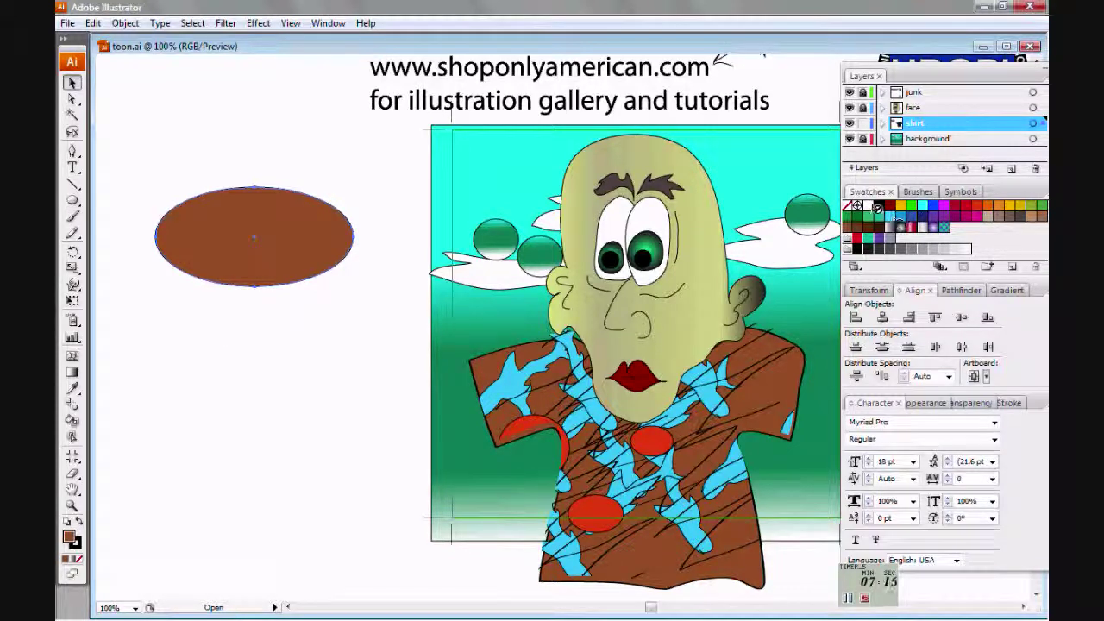
{"action": "left_click", "coordinate": [857, 206]}
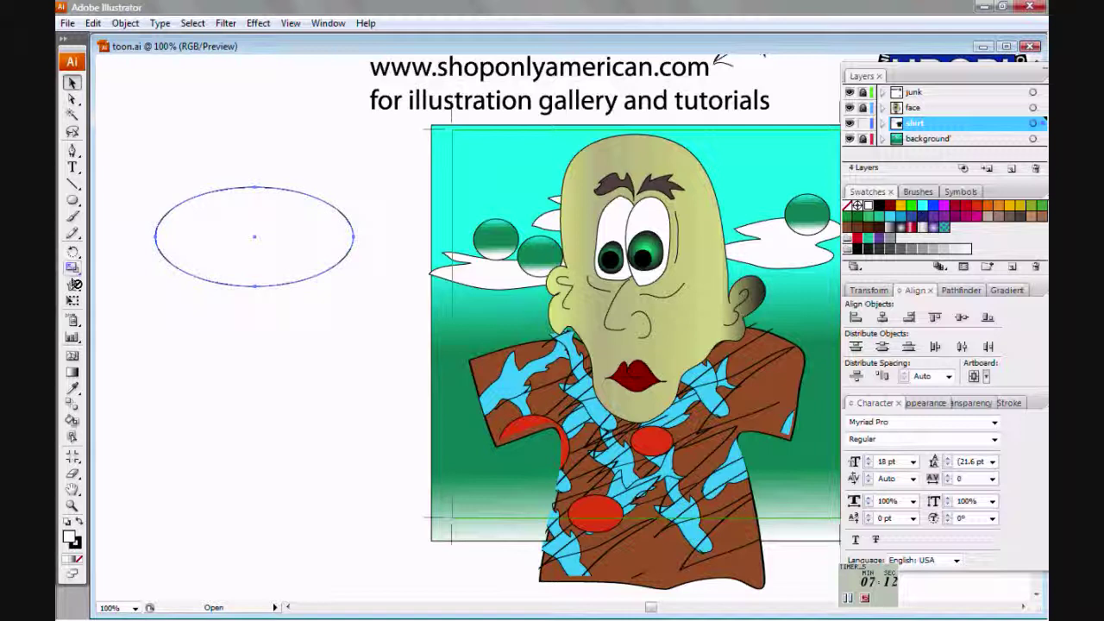
- Draw a curved, pointed speech bubble tail with the Pen tool, overlapping the ellipse's lower-left edge
{"action": "left_click", "coordinate": [73, 152]}
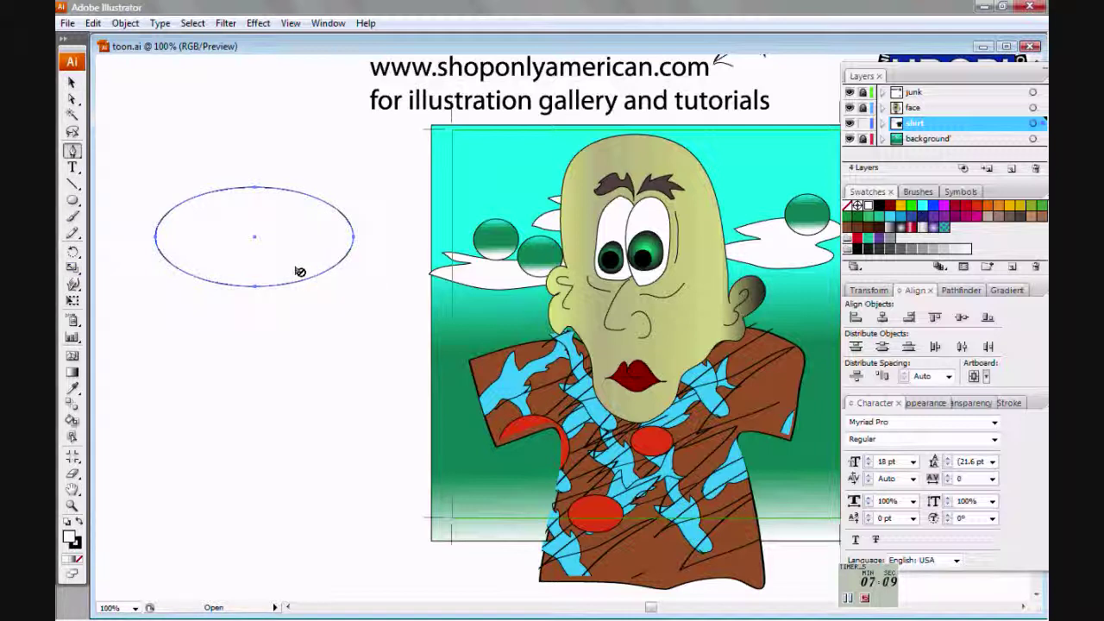
{"action": "left_click", "coordinate": [205, 266]}
{"action": "left_click_drag", "start_coordinate": [191, 309], "coordinate": [175, 325]}
{"action": "left_click", "coordinate": [192, 310]}
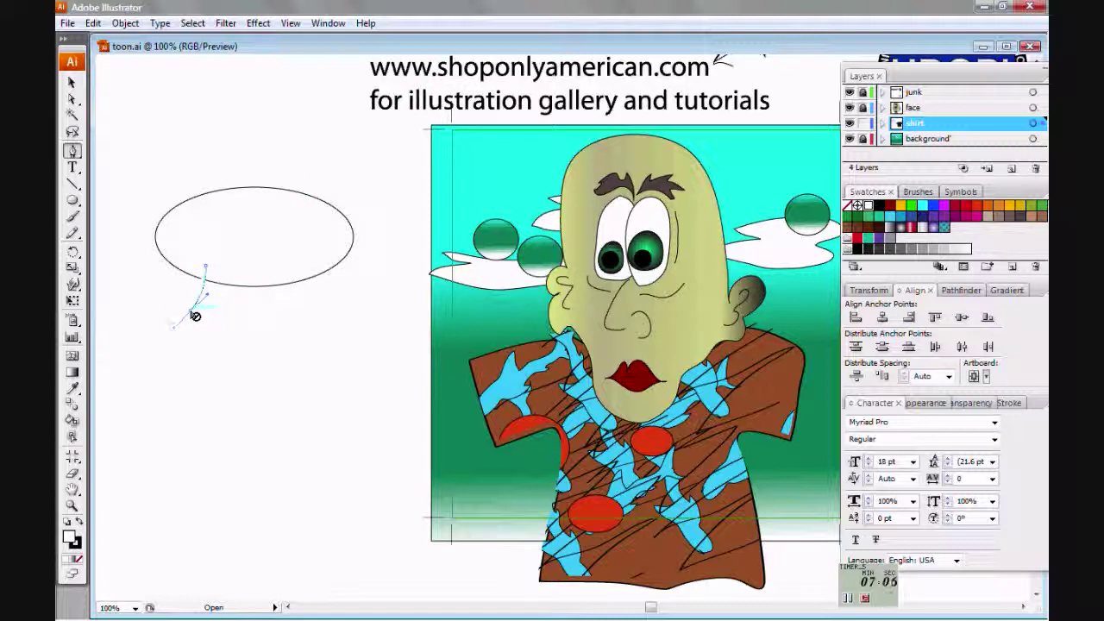
{"action": "left_click_drag", "start_coordinate": [236, 284], "coordinate": [198, 276]}
- Select the ellipse and its tail and unite them into one speech bubble shape with Pathfinder
{"action": "left_click", "coordinate": [73, 82]}
{"action": "left_click_drag", "start_coordinate": [209, 140], "coordinate": [242, 268]}
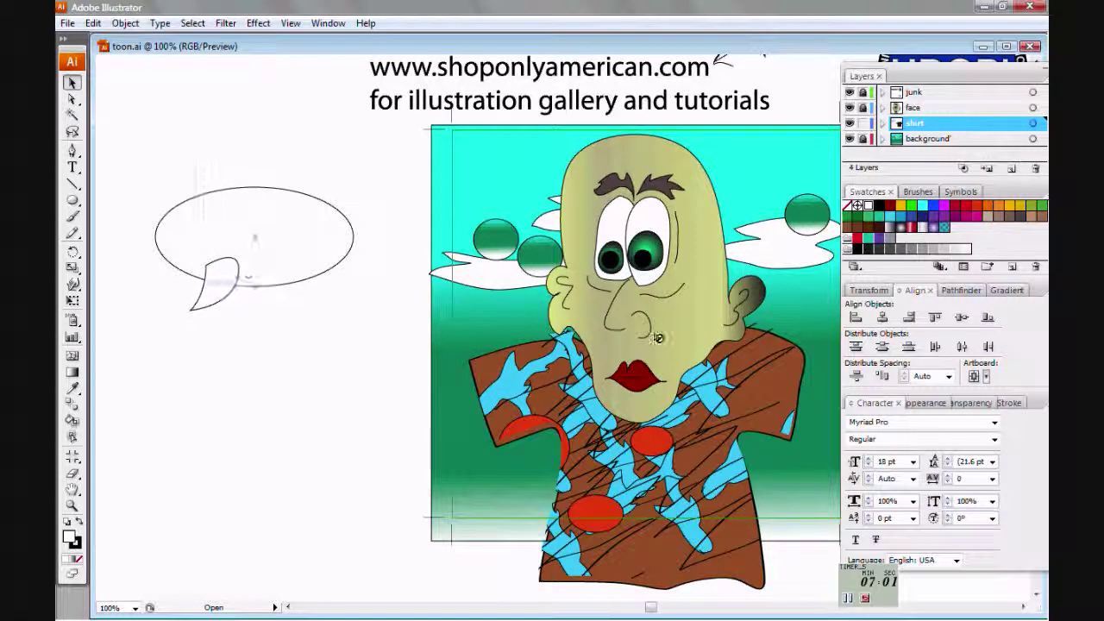
{"action": "left_click", "coordinate": [962, 290]}
{"action": "left_click", "coordinate": [855, 317]}
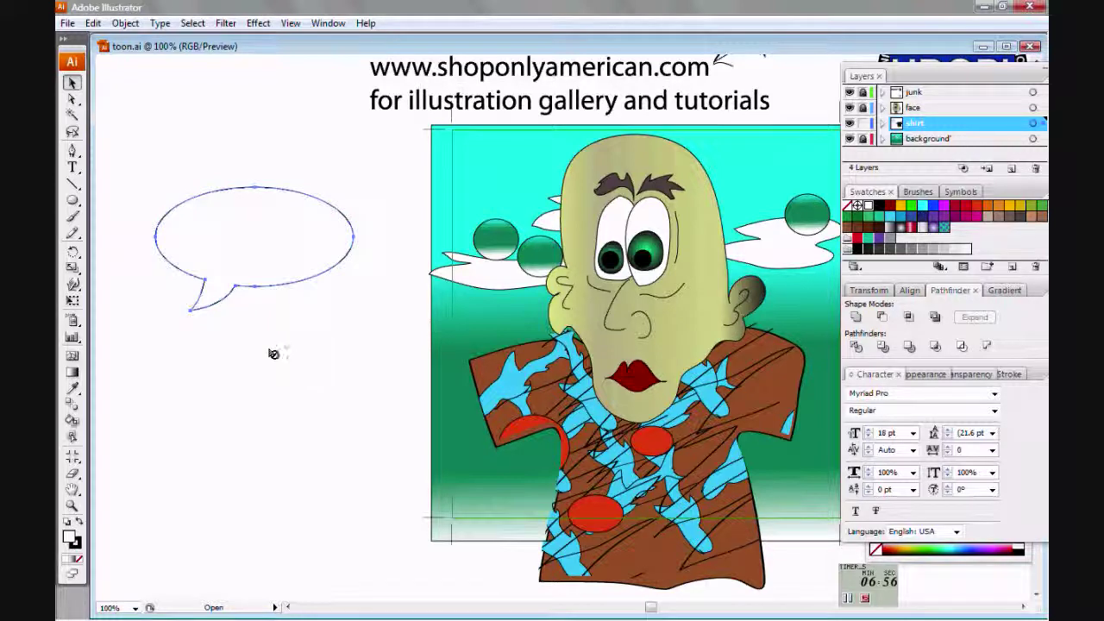
- Scale the speech bubble down with Free Transform and place it over the cloud beside the character's head
{"action": "key", "text": "e"}
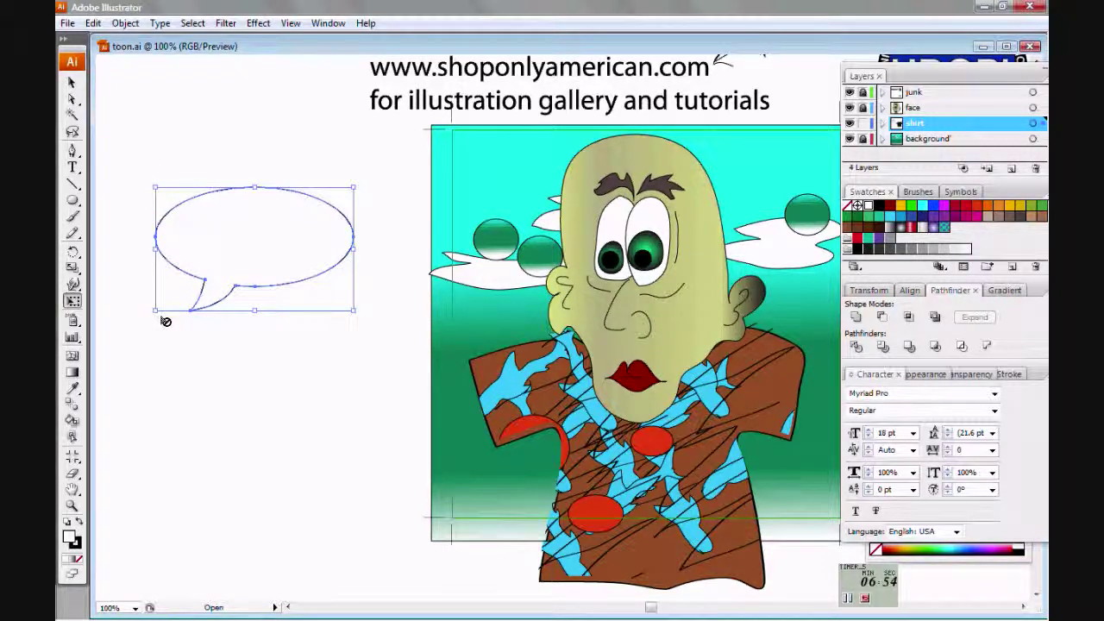
{"action": "left_click_drag", "start_coordinate": [156, 312], "coordinate": [203, 279]}
{"action": "left_click_drag", "start_coordinate": [334, 316], "coordinate": [263, 349]}
{"action": "left_click_drag", "start_coordinate": [251, 295], "coordinate": [730, 257]}
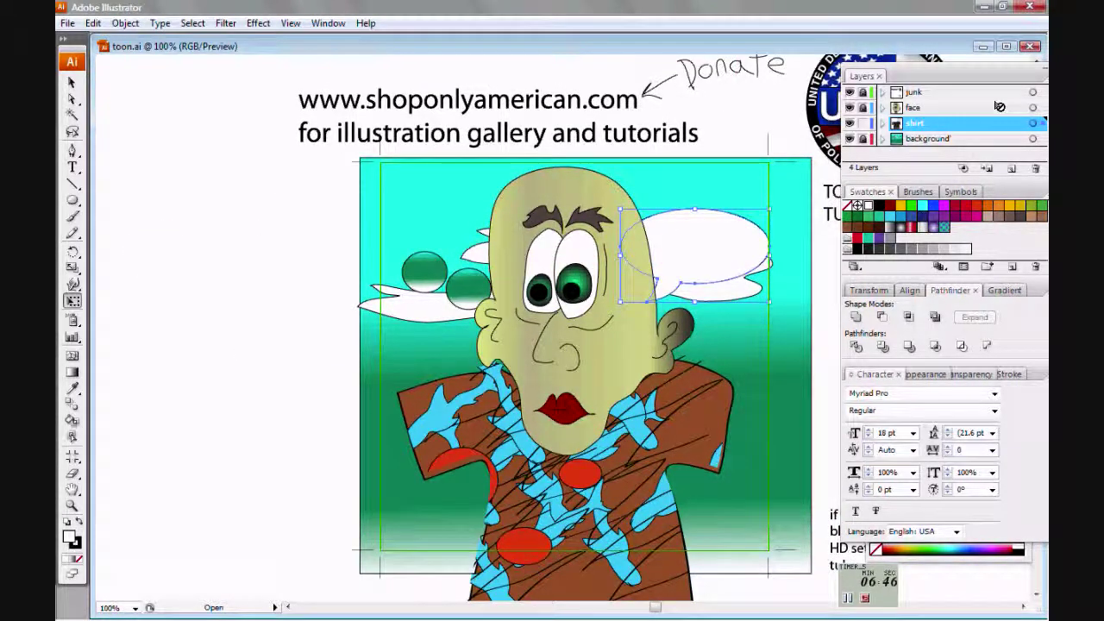
- Cut the speech bubble from the shirt layer and create a layer named language above all other layers
{"action": "key", "text": "ctrl+x"}
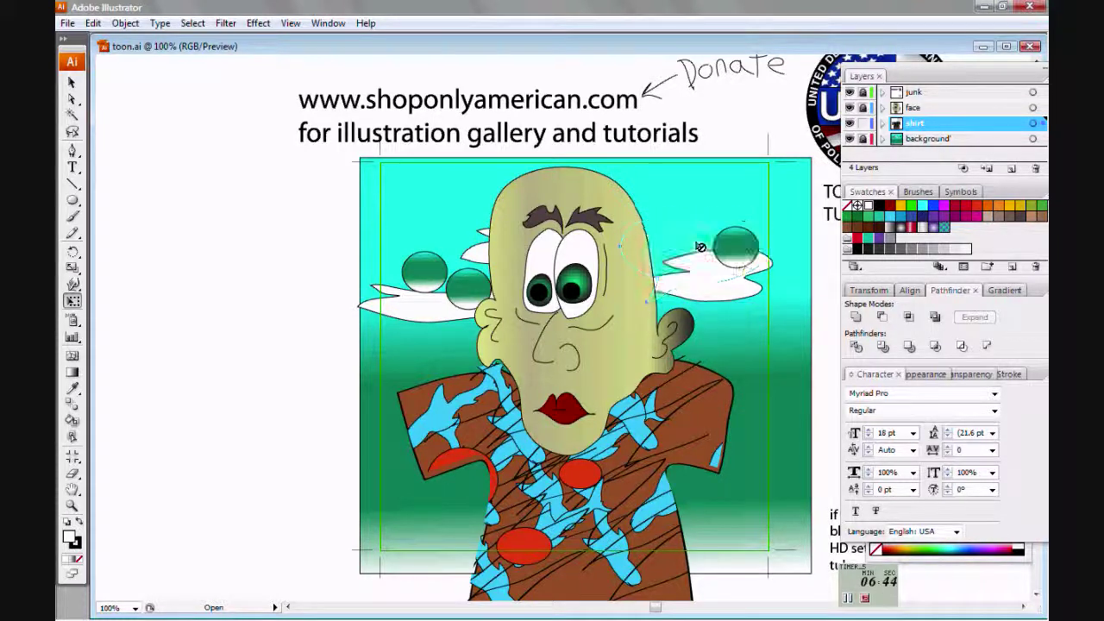
{"action": "left_click", "coordinate": [1013, 170]}
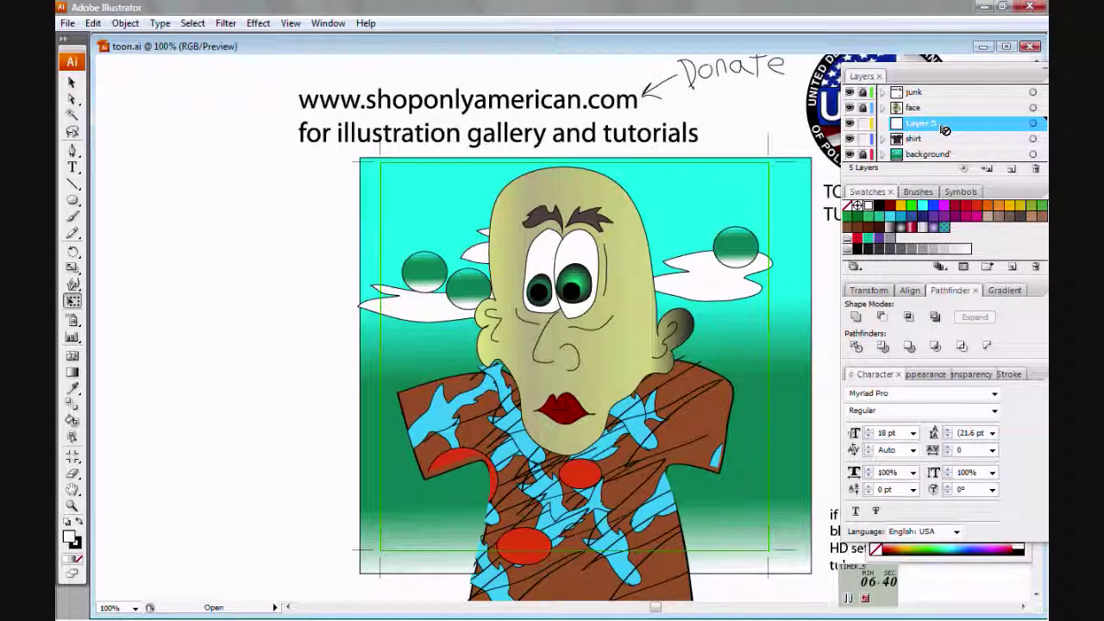
{"action": "double_click", "coordinate": [927, 126]}
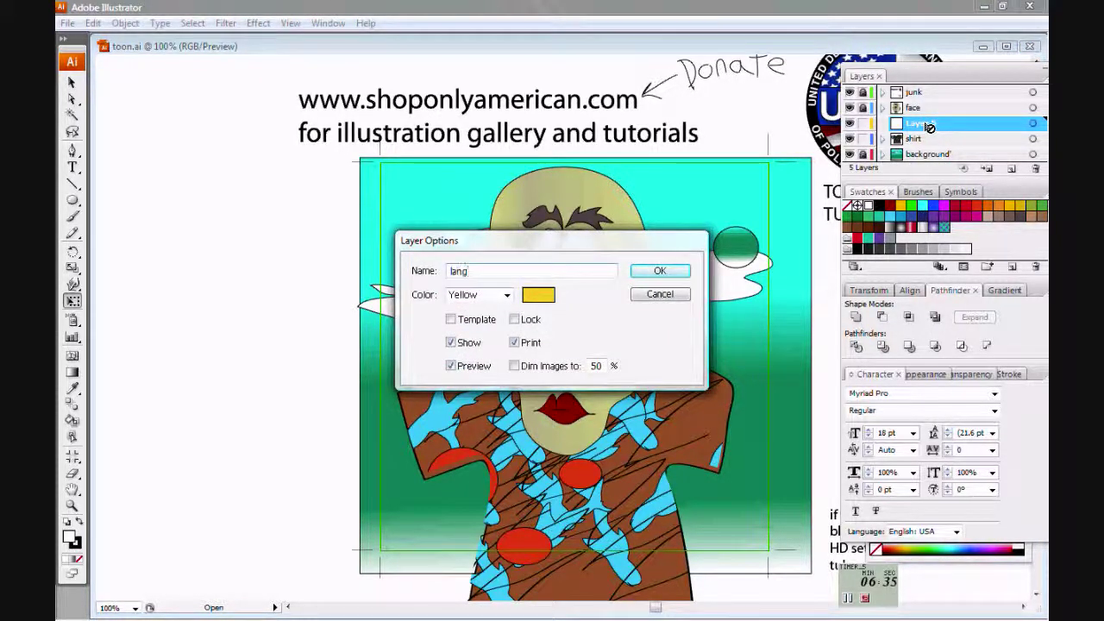
{"action": "key", "text": "Return"}
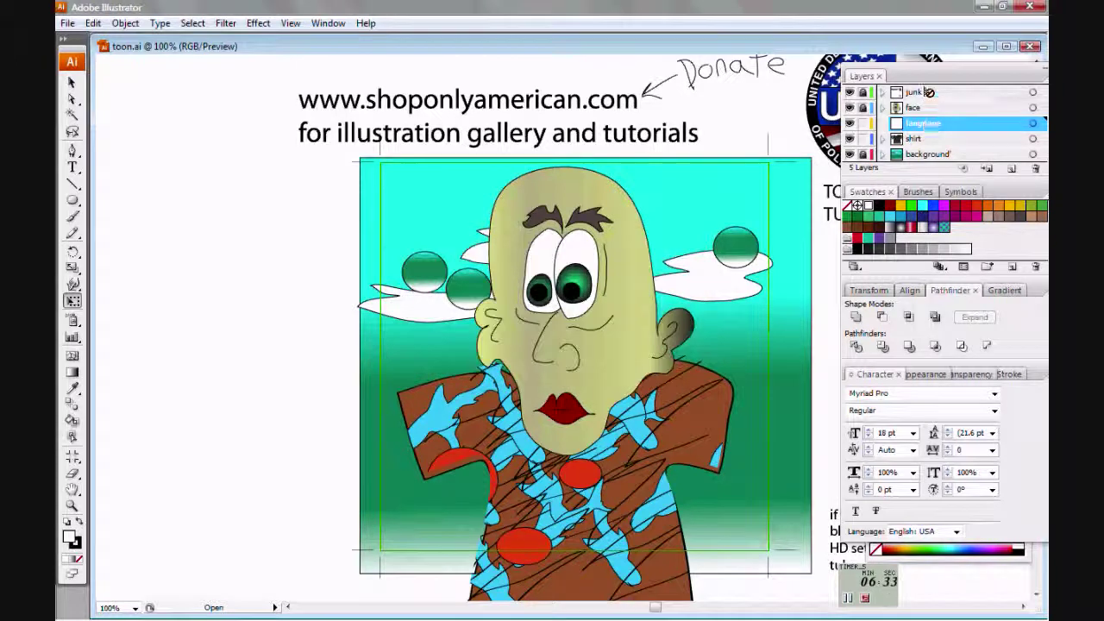
{"action": "left_click_drag", "start_coordinate": [926, 92], "coordinate": [927, 89]}
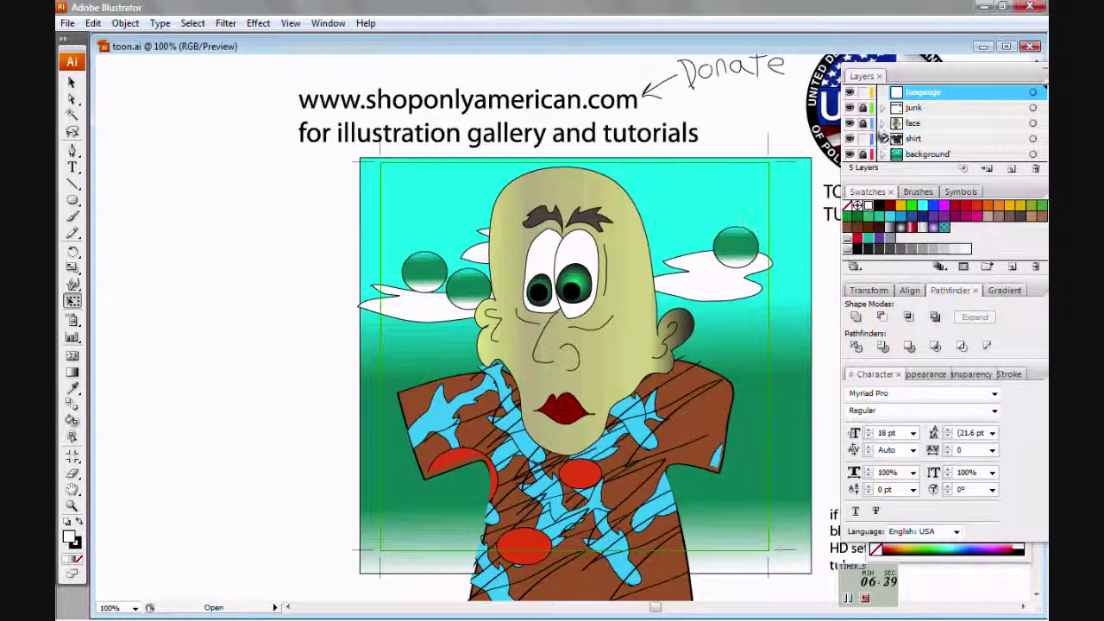
- Paste the speech bubble into the language layer, position it beside the character's eyes over the cloud, and deselect it
{"action": "key", "text": "ctrl+v"}
{"action": "left_click_drag", "start_coordinate": [579, 354], "coordinate": [699, 271]}
{"action": "left_click", "coordinate": [70, 80]}
{"action": "left_click", "coordinate": [207, 198]}
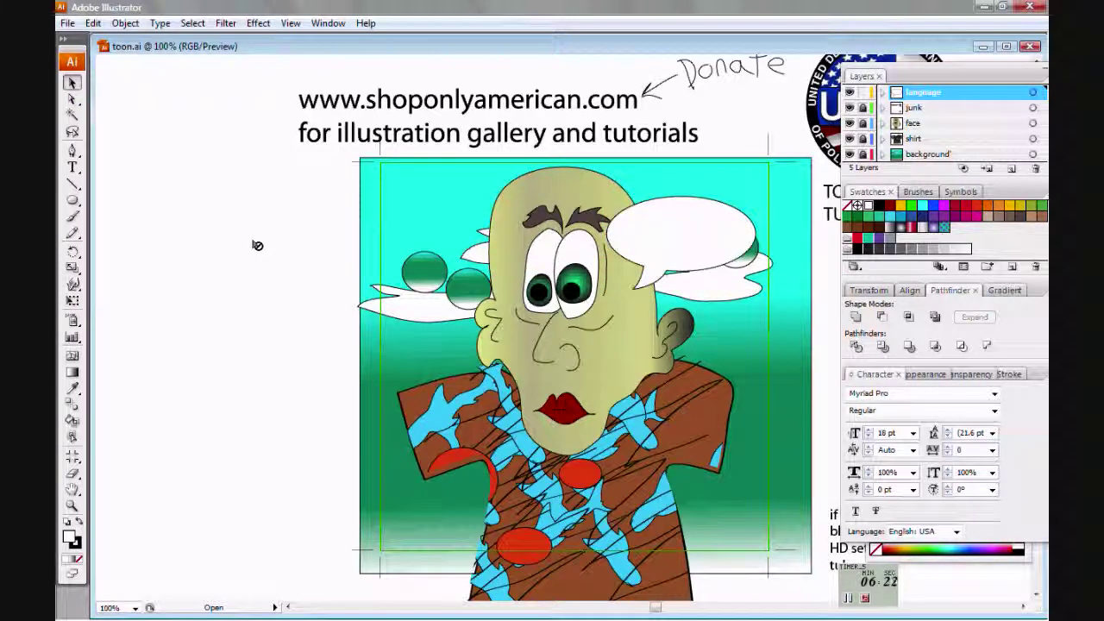
- Start an Illustrator Drop Shadow effect on the speech bubble with the preview turned on
{"action": "left_click_drag", "start_coordinate": [256, 285], "coordinate": [268, 227]}
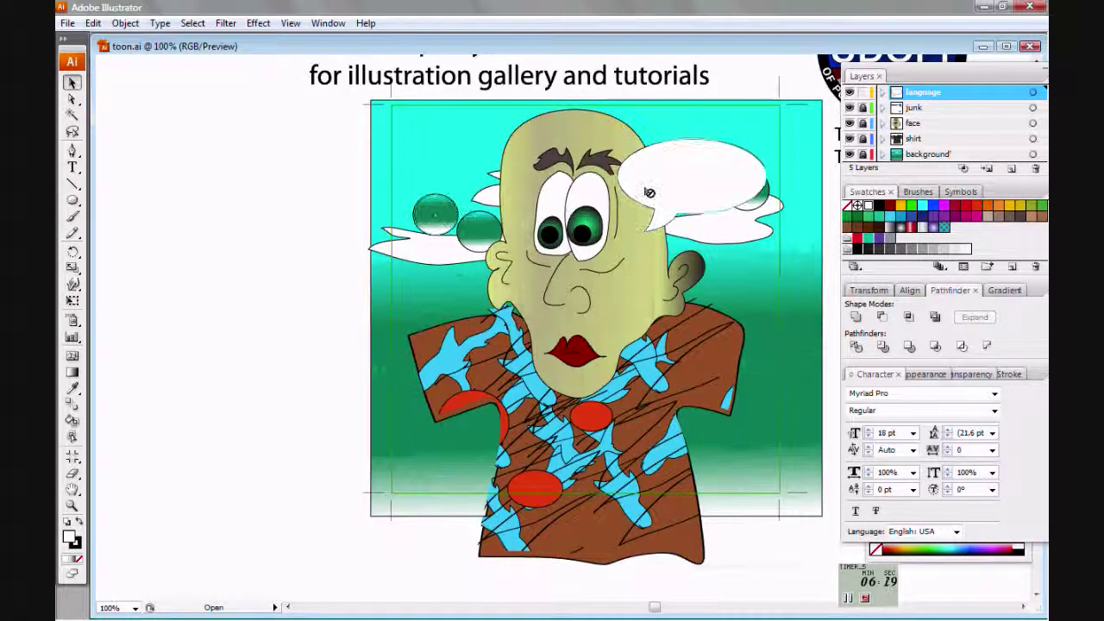
{"action": "left_click", "coordinate": [225, 23]}
{"action": "mouse_move", "coordinate": [258, 24]}
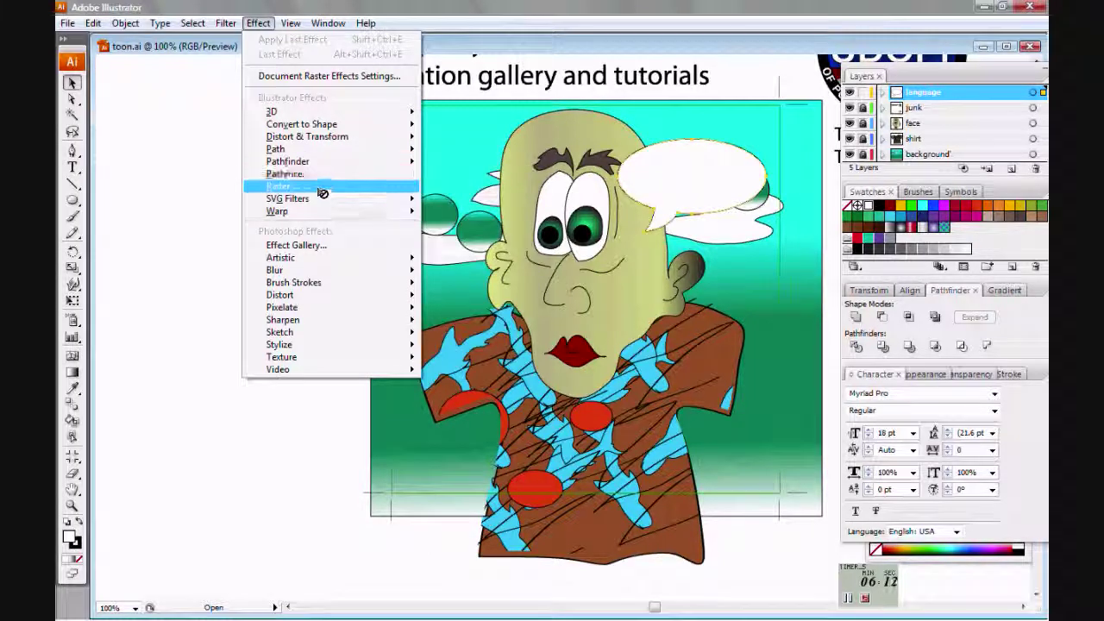
{"action": "mouse_move", "coordinate": [322, 187]}
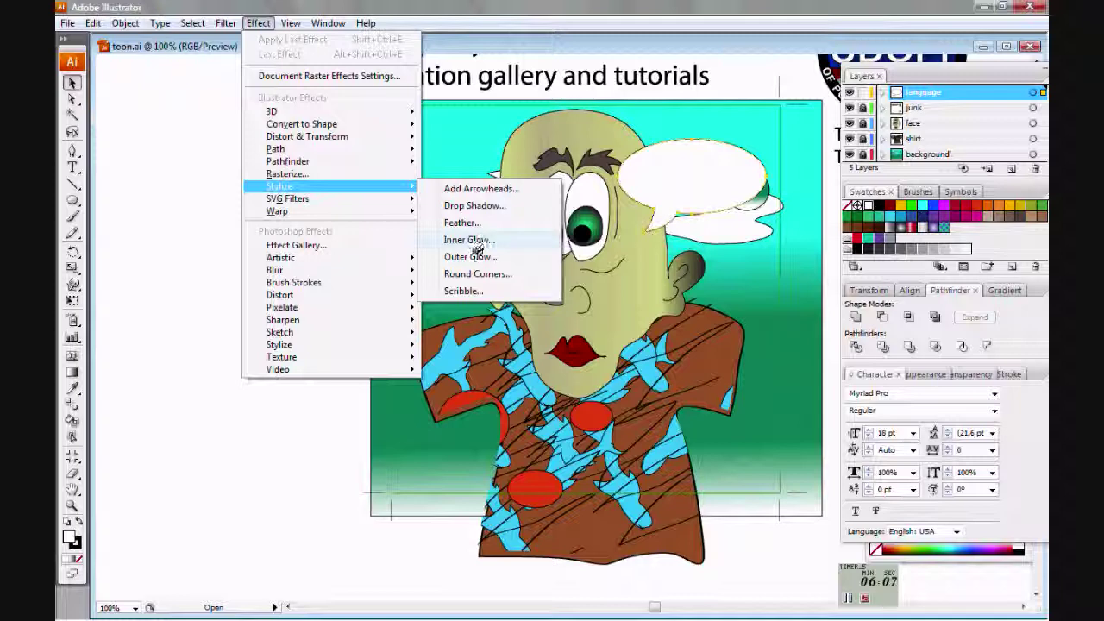
{"action": "left_click", "coordinate": [475, 206]}
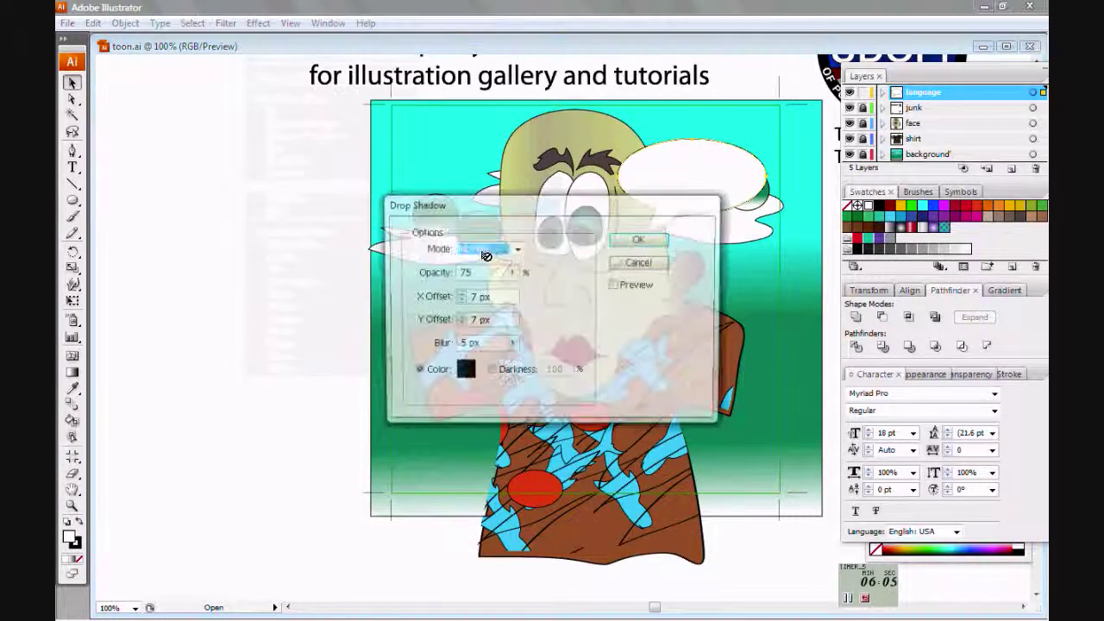
{"action": "left_click_drag", "start_coordinate": [518, 205], "coordinate": [315, 187]}
{"action": "left_click", "coordinate": [402, 265]}
{"action": "left_click_drag", "start_coordinate": [359, 191], "coordinate": [352, 209]}
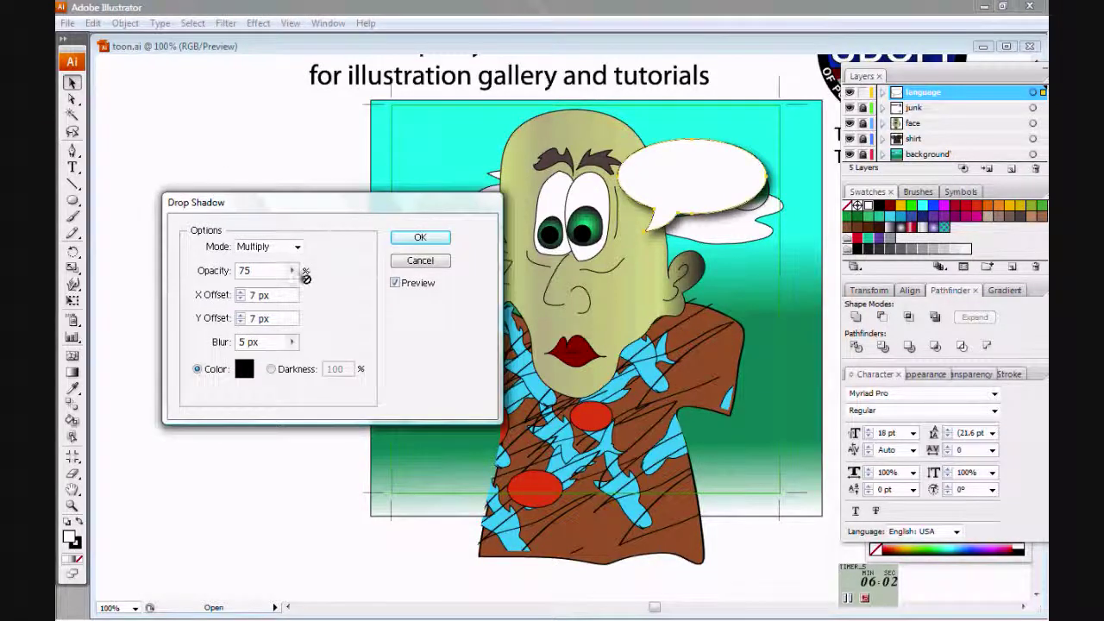
- Set the speech bubble's drop shadow to 49% opacity with an X offset of -14 px and apply it
{"action": "left_click", "coordinate": [293, 270]}
{"action": "left_click_drag", "start_coordinate": [272, 290], "coordinate": [238, 294]}
{"action": "left_click", "coordinate": [328, 283]}
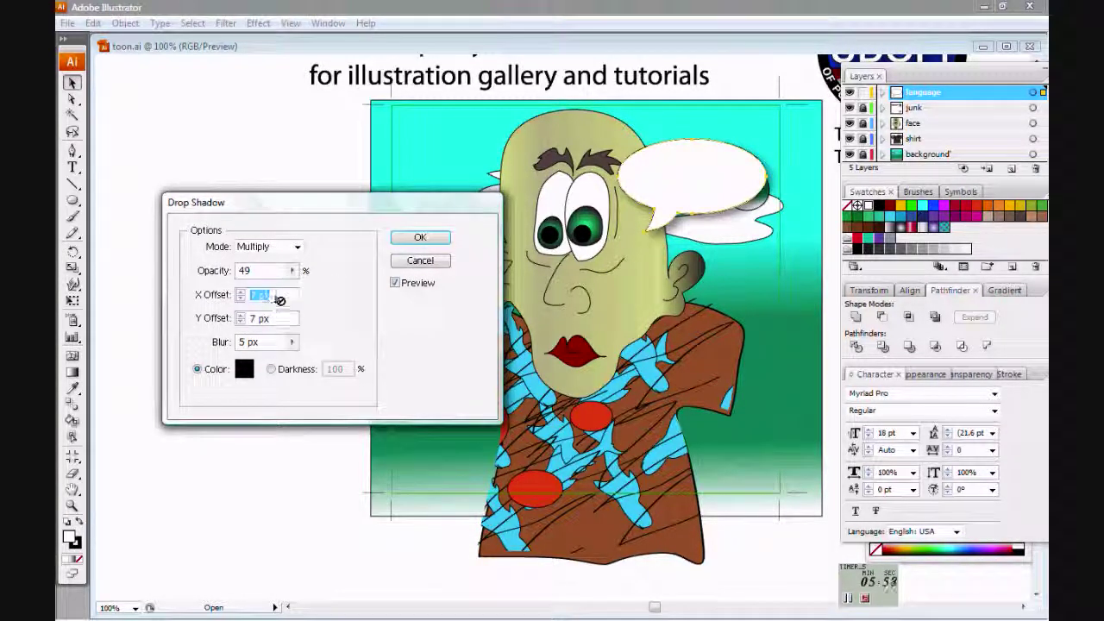
{"action": "key", "text": "Up"}
{"action": "key", "text": "Up"}
{"action": "key", "text": "Up"}
{"action": "key", "text": "Up"}
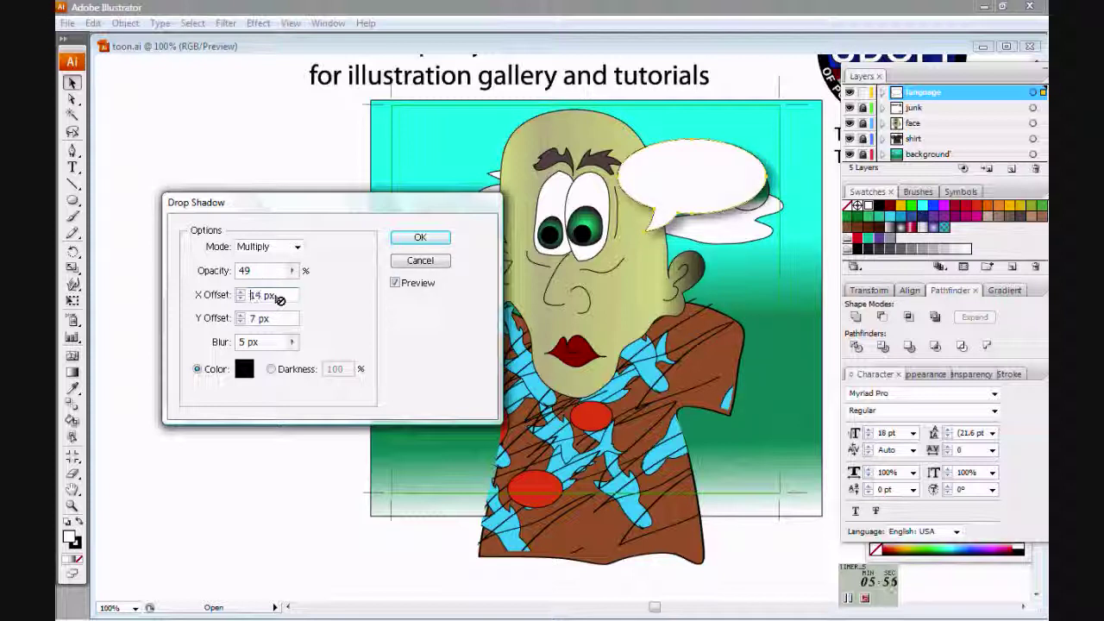
{"action": "key", "text": "Down"}
{"action": "key", "text": "Down"}
{"action": "key", "text": "Down"}
{"action": "key", "text": "Down"}
{"action": "key", "text": "Down"}
{"action": "key", "text": "Down"}
{"action": "key", "text": "Down"}
{"action": "key", "text": "Down"}
{"action": "key", "text": "Down"}
{"action": "key", "text": "Down"}
{"action": "key", "text": "Down"}
{"action": "key", "text": "Down"}
{"action": "key", "text": "Down"}
{"action": "key", "text": "Down"}
{"action": "key", "text": "Down"}
{"action": "key", "text": "Down"}
{"action": "key", "text": "Down"}
{"action": "key", "text": "Down"}
{"action": "key", "text": "Down"}
{"action": "key", "text": "Down"}
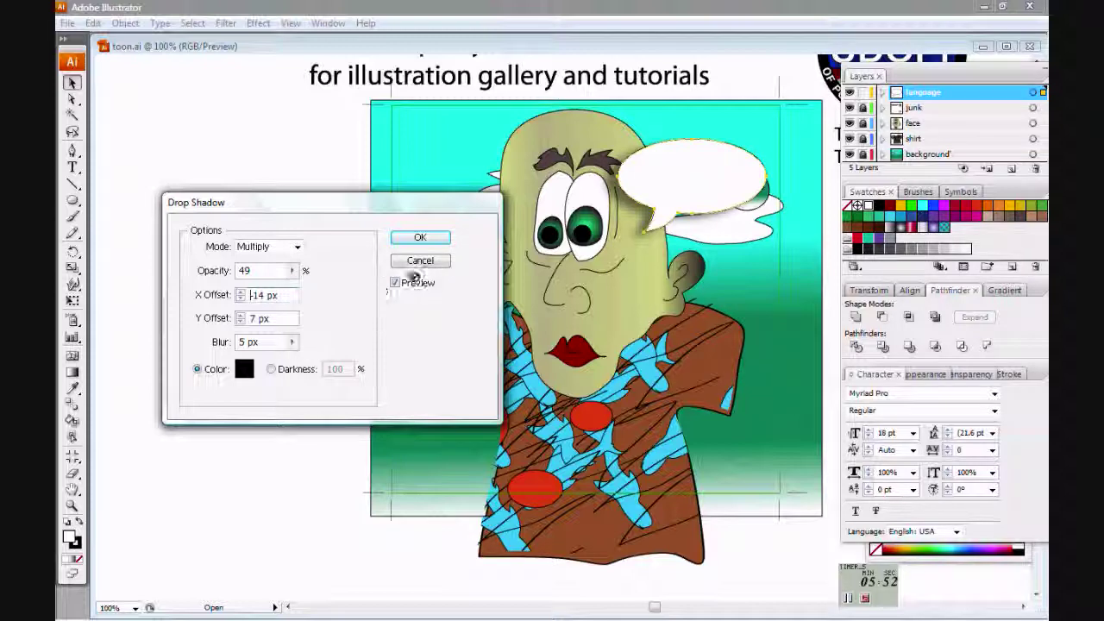
{"action": "left_click", "coordinate": [419, 237]}
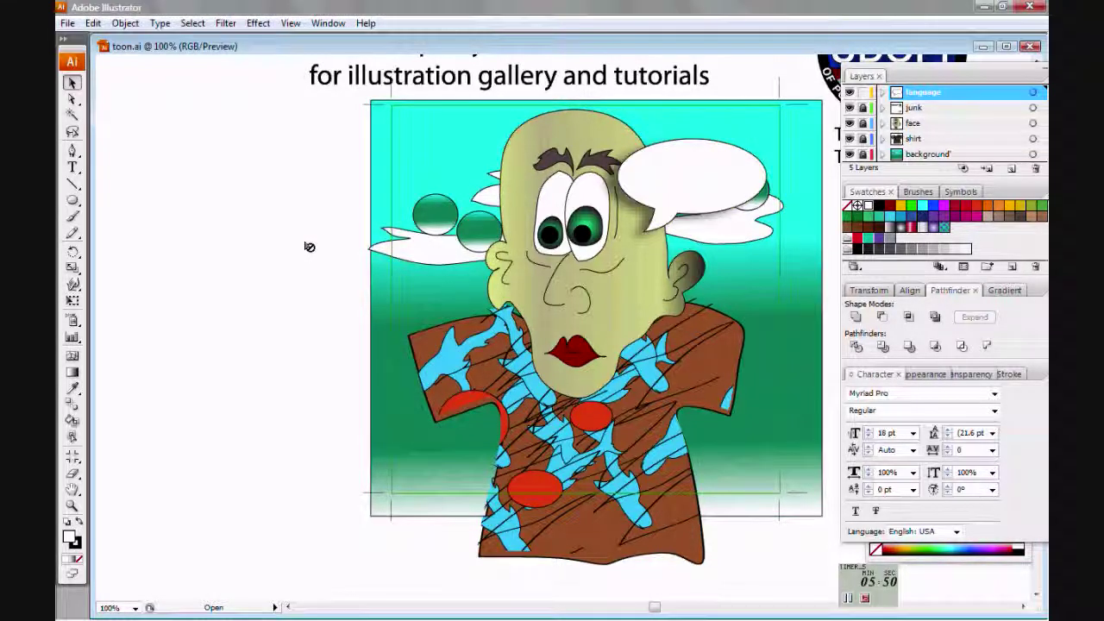